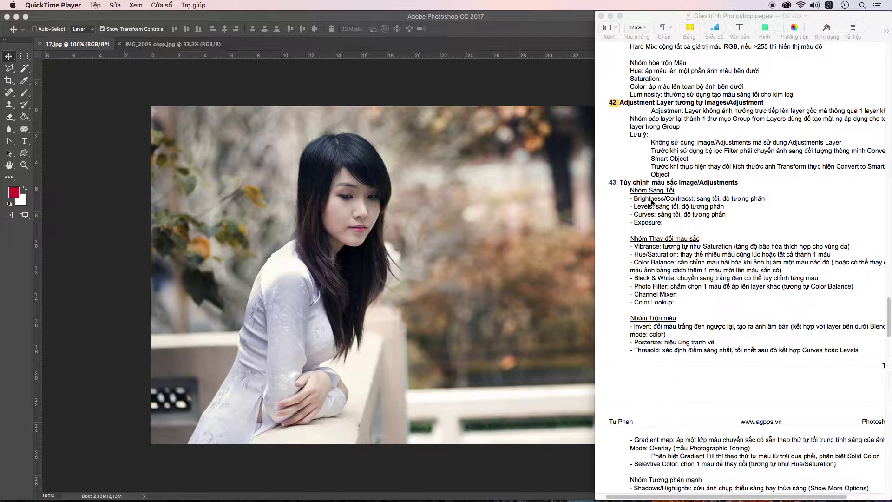
Scroll the Pages colour-adjustment notes down to the Match color entry, then return to Photoshop.
{"action": "scroll", "coordinate": [651, 202], "scroll_direction": "down", "scroll_amount": 1}
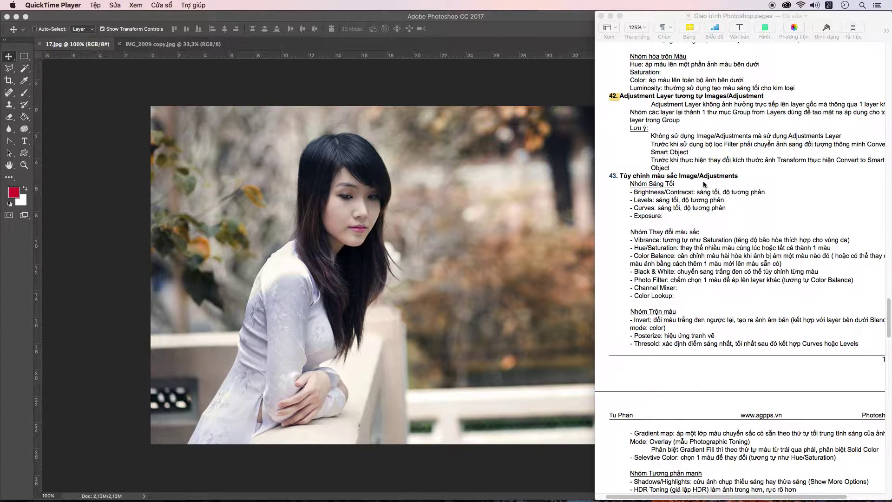
{"action": "scroll", "coordinate": [703, 183], "scroll_direction": "down", "scroll_amount": 5}
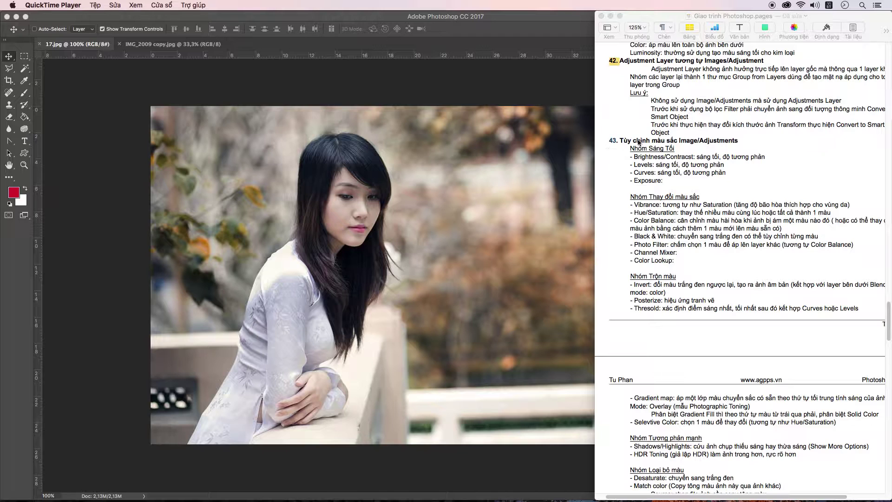
{"action": "scroll", "coordinate": [630, 190], "scroll_direction": "down", "scroll_amount": 5}
{"action": "scroll", "coordinate": [634, 218], "scroll_direction": "down", "scroll_amount": 5}
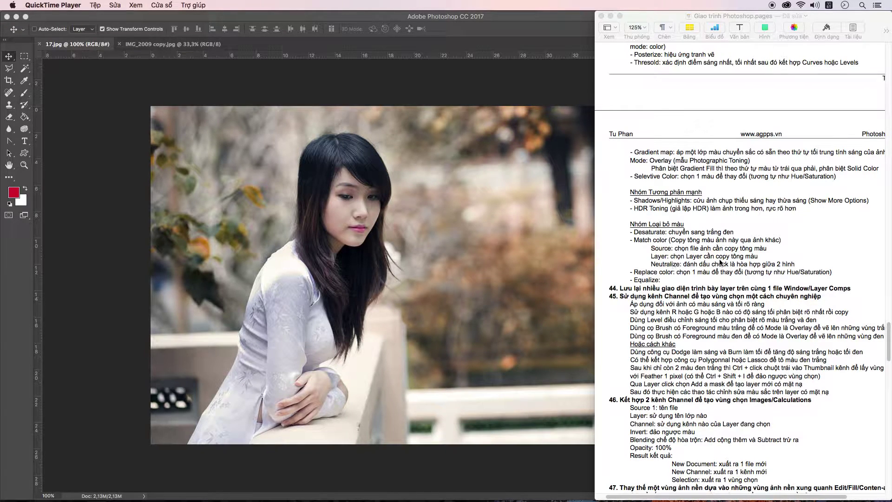
{"action": "left_click", "coordinate": [334, 92]}
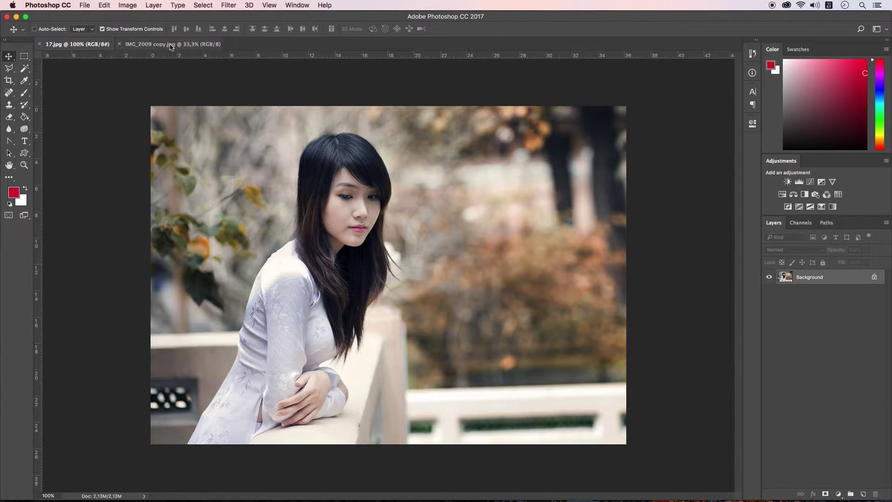
{"action": "left_click", "coordinate": [194, 45]}
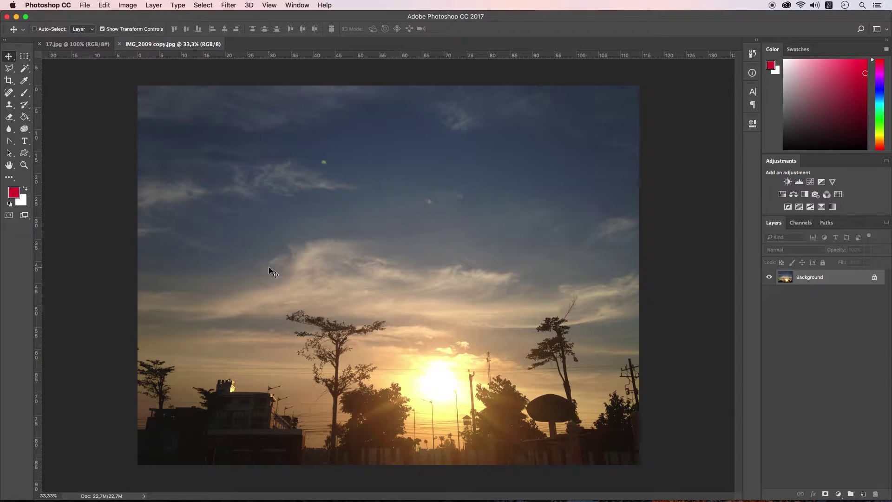
{"action": "left_click", "coordinate": [96, 46]}
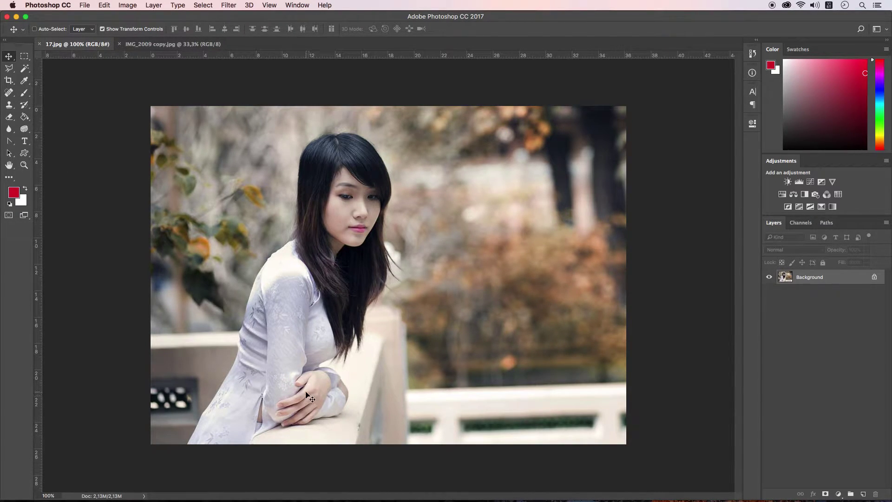
{"action": "left_click", "coordinate": [183, 48]}
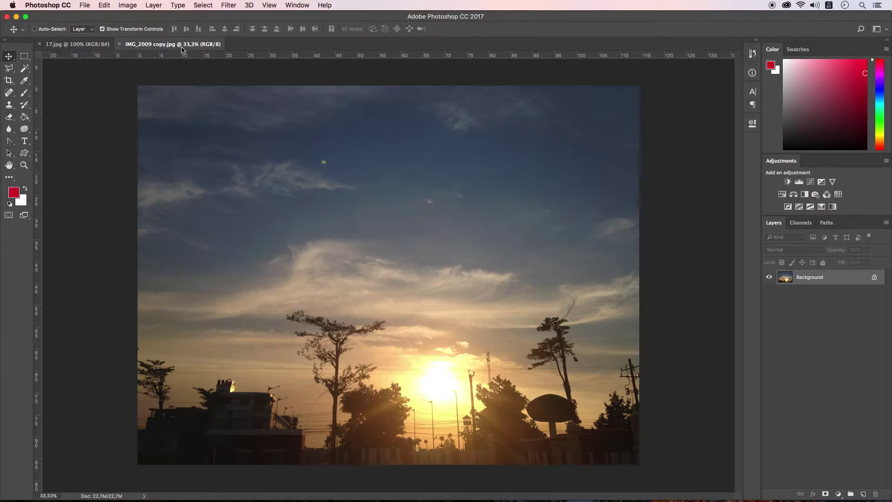
{"action": "left_click", "coordinate": [86, 44]}
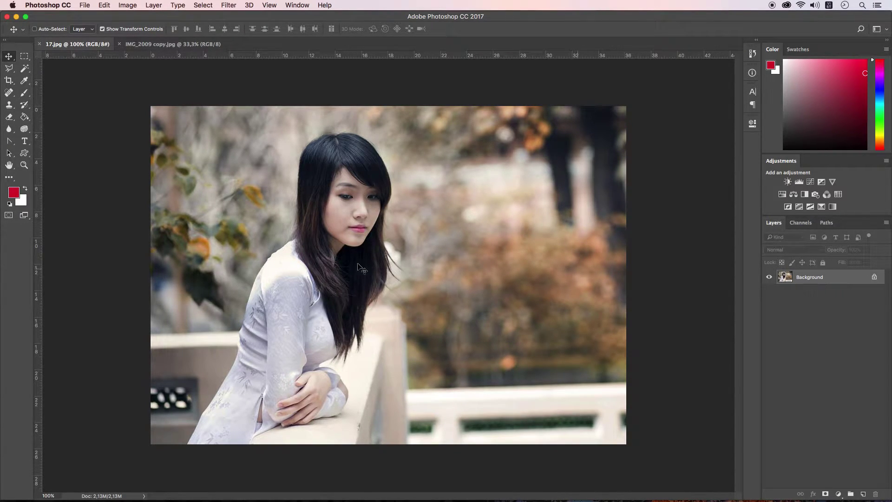
Enter Quick Mask mode with colour indicating Selected Areas.
{"action": "double_click", "coordinate": [10, 218]}
{"action": "left_click_drag", "start_coordinate": [544, 127], "coordinate": [524, 123]}
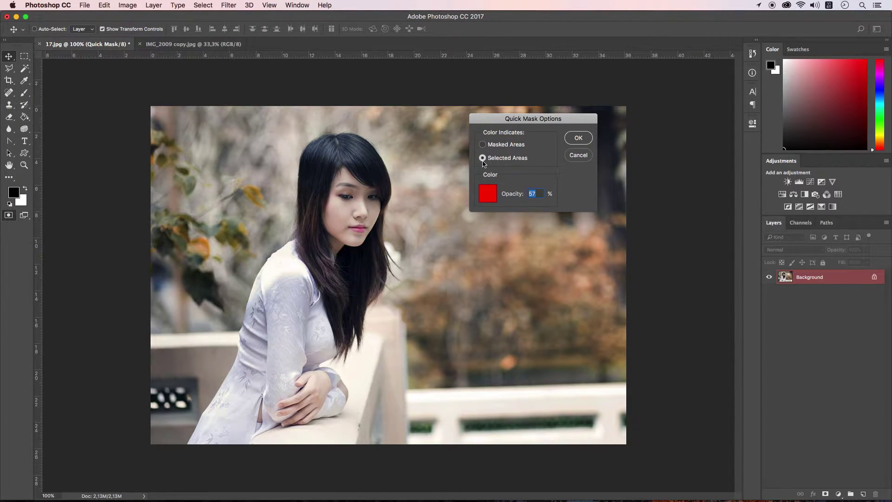
{"action": "left_click", "coordinate": [577, 138]}
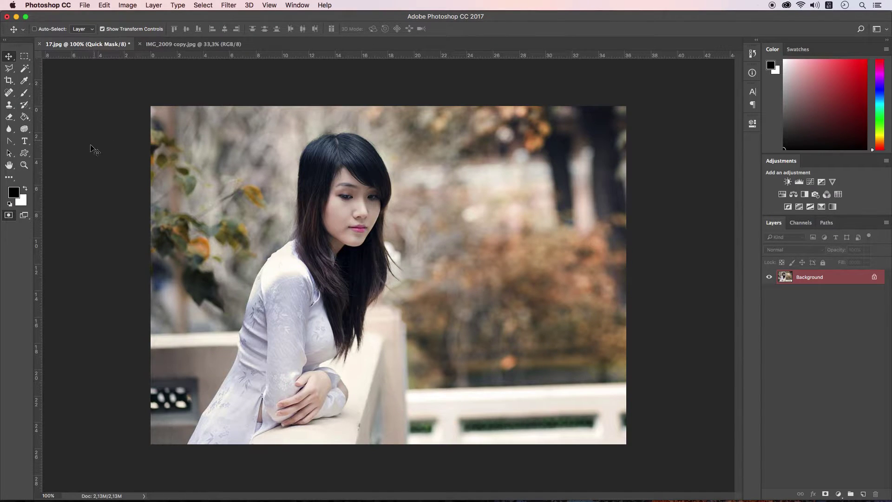
Select the Brush tool with a soft round 45 px preset.
{"action": "left_click", "coordinate": [25, 95]}
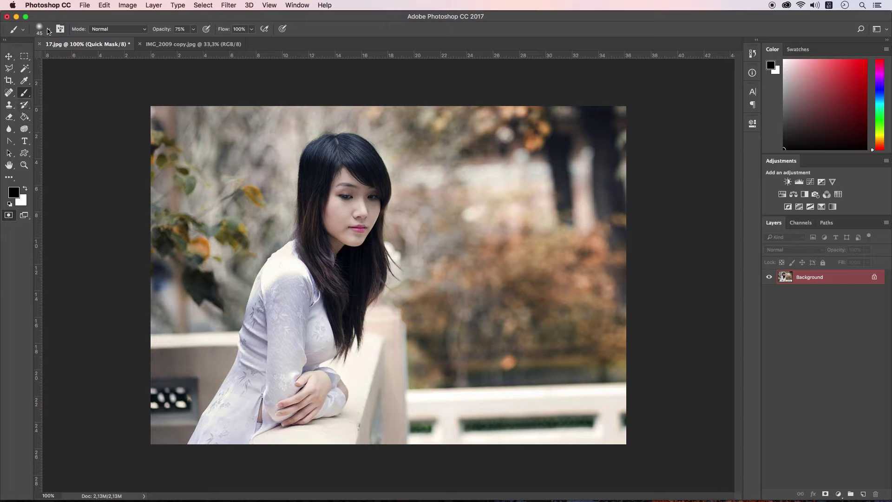
{"action": "left_click", "coordinate": [48, 31]}
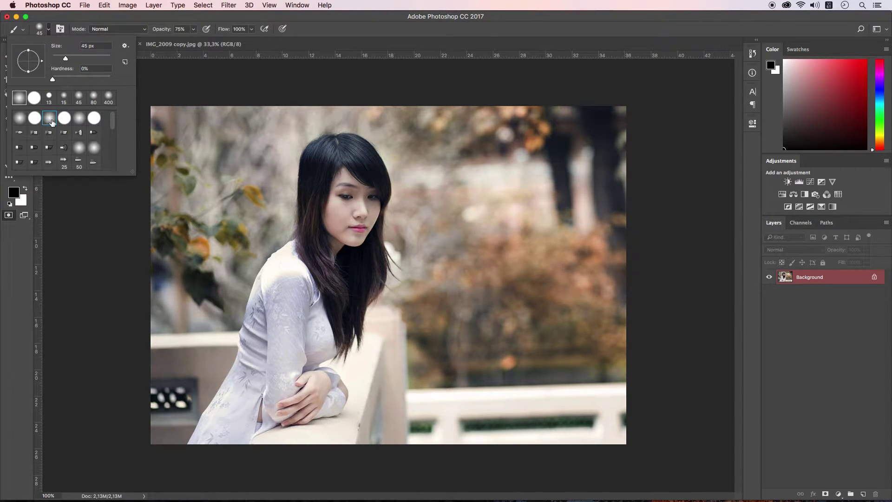
{"action": "left_click", "coordinate": [324, 45]}
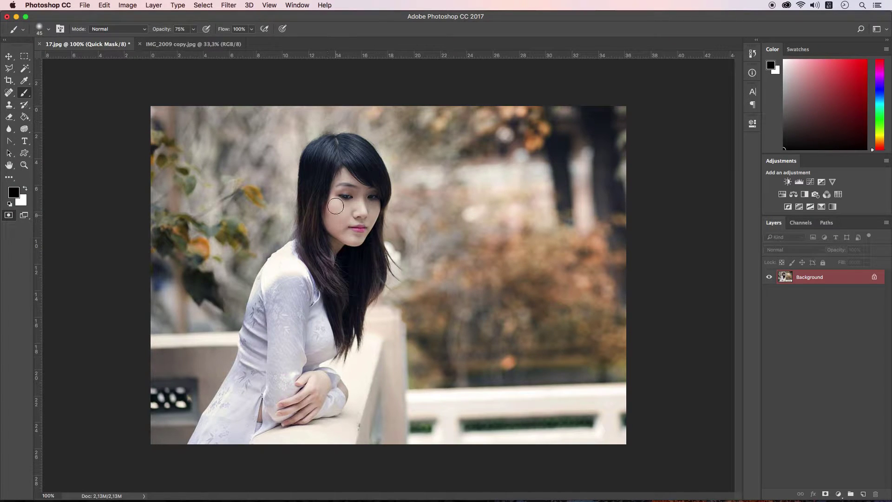
Brush quick-mask red along the lower dress edge, arm, hair and the railing post.
{"action": "mouse_move", "coordinate": [188, 443]}
{"action": "left_mouse_down"}
{"action": "mouse_move", "coordinate": [237, 372]}
{"action": "mouse_move", "coordinate": [268, 272]}
{"action": "mouse_move", "coordinate": [301, 245]}
{"action": "mouse_move", "coordinate": [314, 150]}
{"action": "mouse_move", "coordinate": [352, 142]}
{"action": "mouse_move", "coordinate": [382, 173]}
{"action": "mouse_move", "coordinate": [379, 242]}
{"action": "mouse_move", "coordinate": [388, 279]}
{"action": "mouse_move", "coordinate": [358, 312]}
{"action": "mouse_move", "coordinate": [355, 342]}
{"action": "mouse_move", "coordinate": [317, 367]}
{"action": "mouse_move", "coordinate": [337, 381]}
{"action": "mouse_move", "coordinate": [328, 379]}
{"action": "mouse_move", "coordinate": [337, 401]}
{"action": "mouse_move", "coordinate": [248, 437]}
{"action": "mouse_move", "coordinate": [263, 436]}
{"action": "left_mouse_up"}
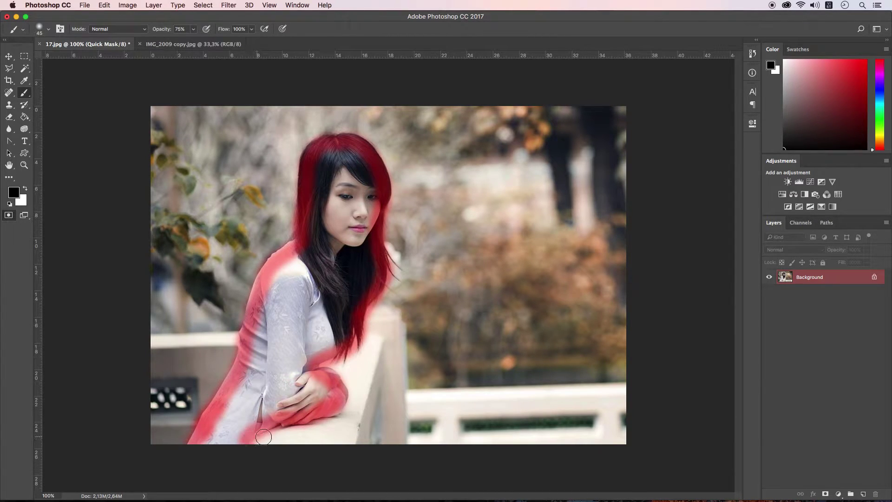
{"action": "mouse_move", "coordinate": [336, 381]}
{"action": "left_mouse_down"}
{"action": "mouse_move", "coordinate": [337, 368]}
{"action": "mouse_move", "coordinate": [327, 366]}
{"action": "mouse_move", "coordinate": [379, 345]}
{"action": "mouse_move", "coordinate": [361, 385]}
{"action": "mouse_move", "coordinate": [353, 372]}
{"action": "mouse_move", "coordinate": [365, 358]}
{"action": "mouse_move", "coordinate": [338, 371]}
{"action": "mouse_move", "coordinate": [353, 395]}
{"action": "mouse_move", "coordinate": [353, 425]}
{"action": "mouse_move", "coordinate": [338, 435]}
{"action": "mouse_move", "coordinate": [316, 421]}
{"action": "mouse_move", "coordinate": [253, 440]}
{"action": "mouse_move", "coordinate": [353, 442]}
{"action": "mouse_move", "coordinate": [378, 344]}
{"action": "mouse_move", "coordinate": [382, 442]}
{"action": "mouse_move", "coordinate": [353, 439]}
{"action": "mouse_move", "coordinate": [404, 433]}
{"action": "mouse_move", "coordinate": [403, 356]}
{"action": "mouse_move", "coordinate": [367, 340]}
{"action": "mouse_move", "coordinate": [409, 339]}
{"action": "mouse_move", "coordinate": [392, 416]}
{"action": "left_mouse_up"}
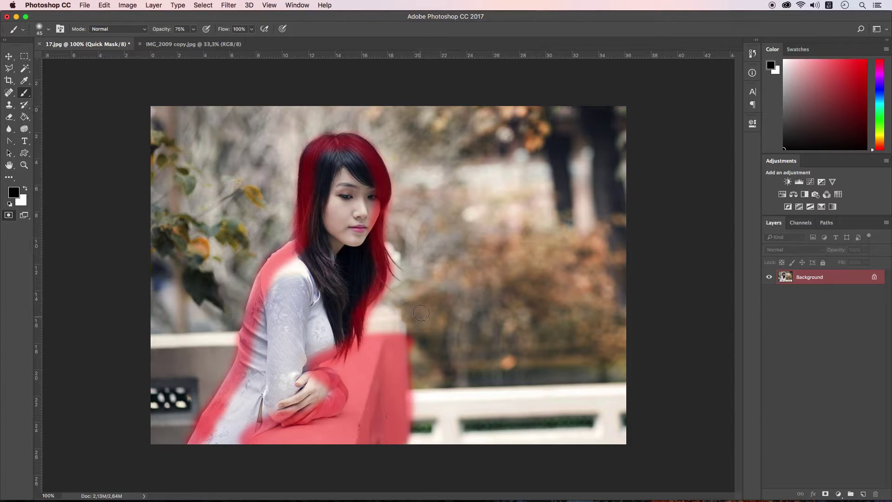
{"action": "mouse_move", "coordinate": [421, 313]}
{"action": "left_mouse_down"}
{"action": "mouse_move", "coordinate": [407, 331]}
{"action": "mouse_move", "coordinate": [380, 311]}
{"action": "mouse_move", "coordinate": [377, 329]}
{"action": "mouse_move", "coordinate": [397, 331]}
{"action": "mouse_move", "coordinate": [367, 333]}
{"action": "left_mouse_up"}
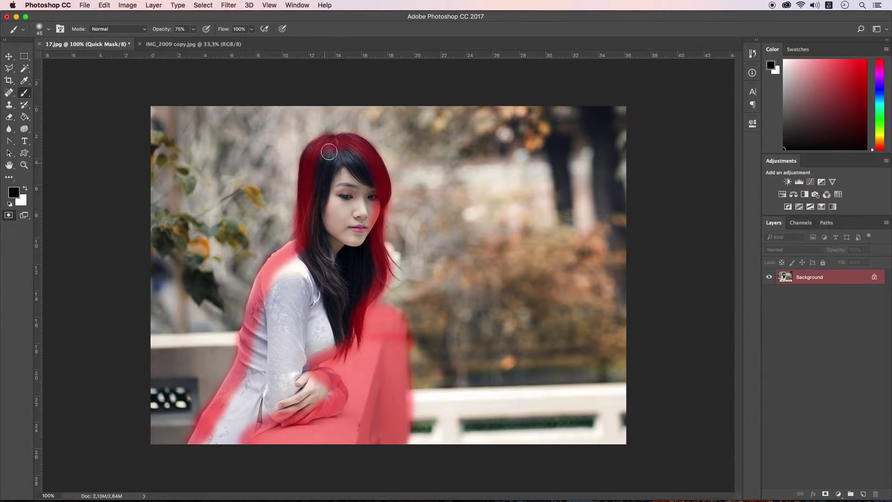
{"action": "left_click", "coordinate": [24, 117]}
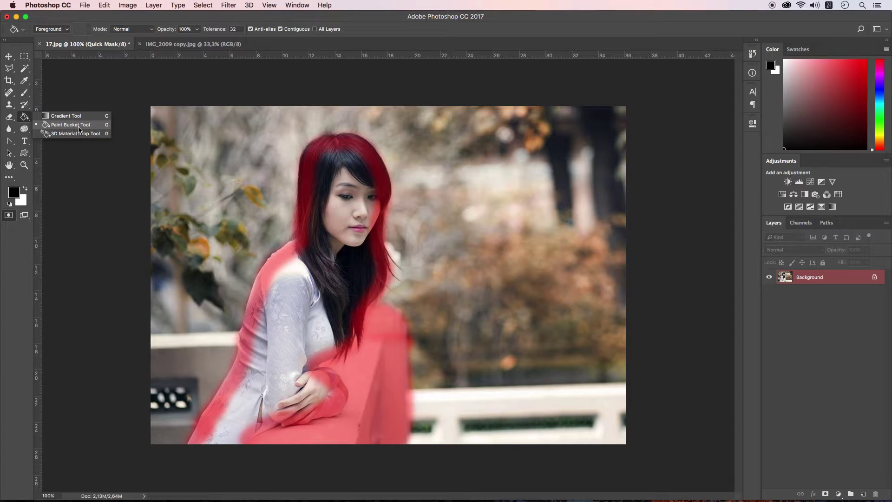
Paint-bucket fill the woman's face, hair, dress and remaining gaps, then exit Quick Mask to a selection.
{"action": "left_click", "coordinate": [67, 125]}
{"action": "left_click", "coordinate": [347, 224]}
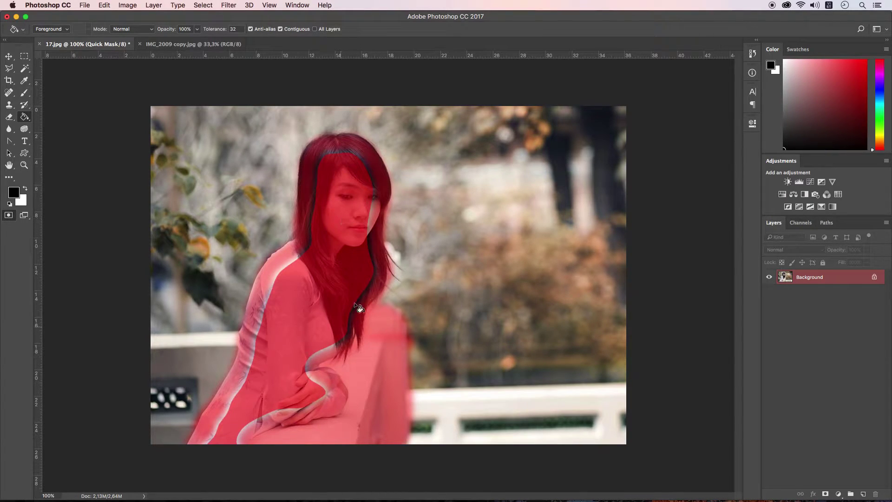
{"action": "left_click", "coordinate": [344, 155]}
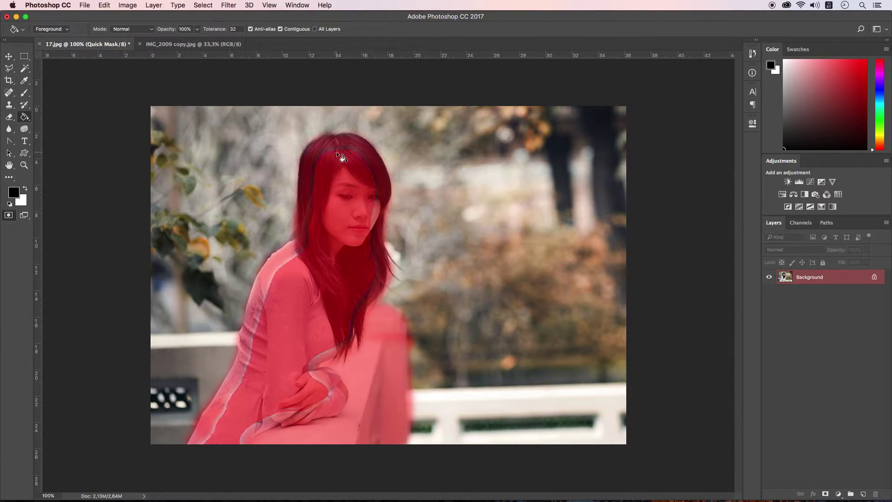
{"action": "left_click", "coordinate": [341, 153]}
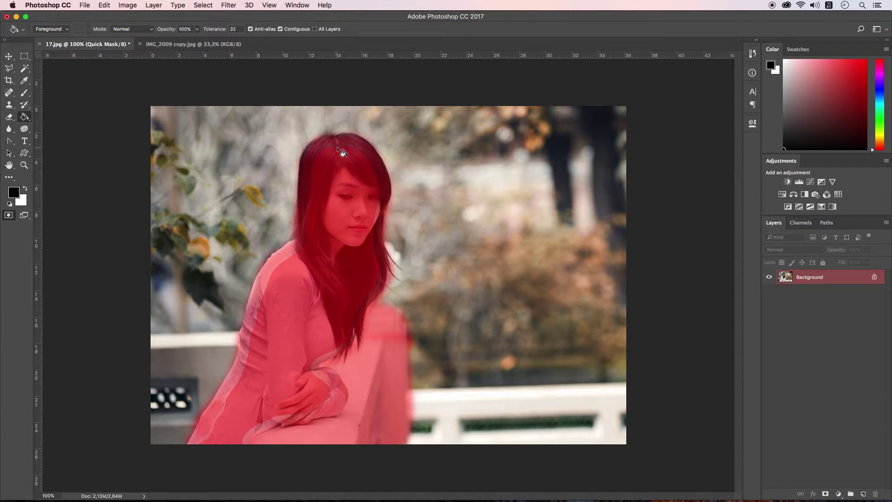
{"action": "left_click", "coordinate": [341, 151]}
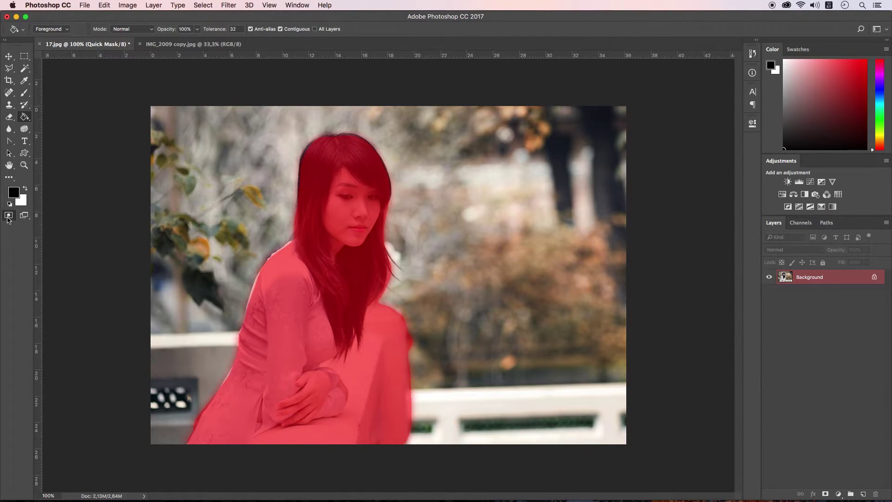
{"action": "left_click", "coordinate": [8, 215]}
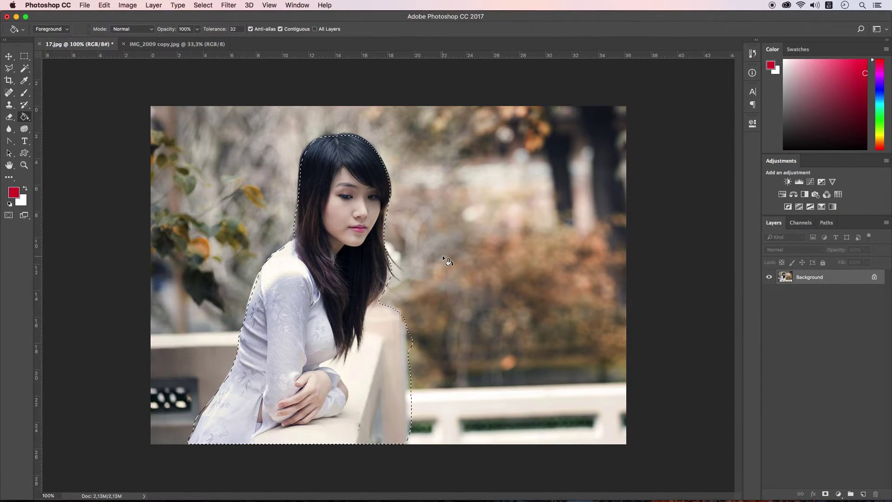
Copy the woman to Layer 1, hide the Background, and erase the stray strip beside the railing.
{"action": "key", "text": "super+j"}
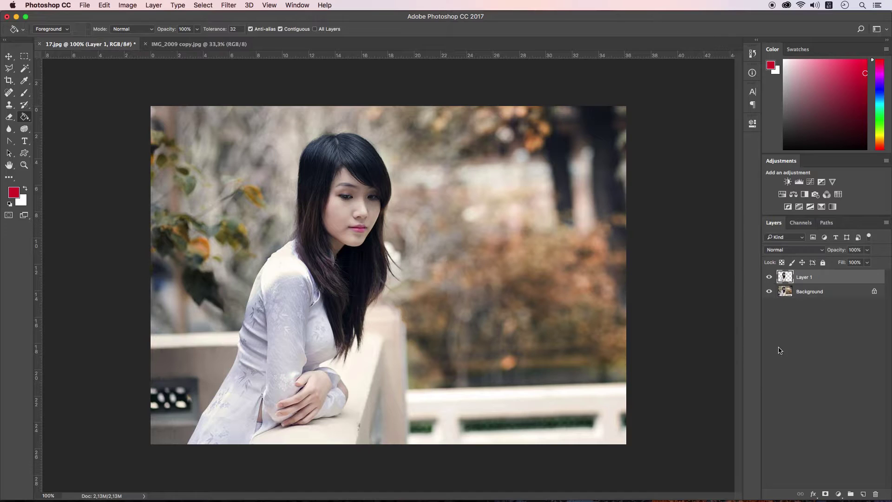
{"action": "left_click", "coordinate": [770, 291]}
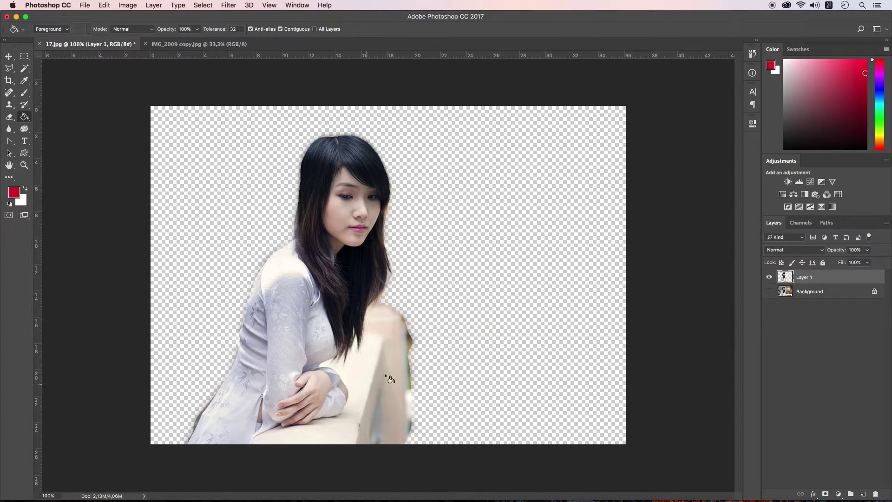
{"action": "left_click", "coordinate": [8, 68]}
{"action": "left_click", "coordinate": [395, 311]}
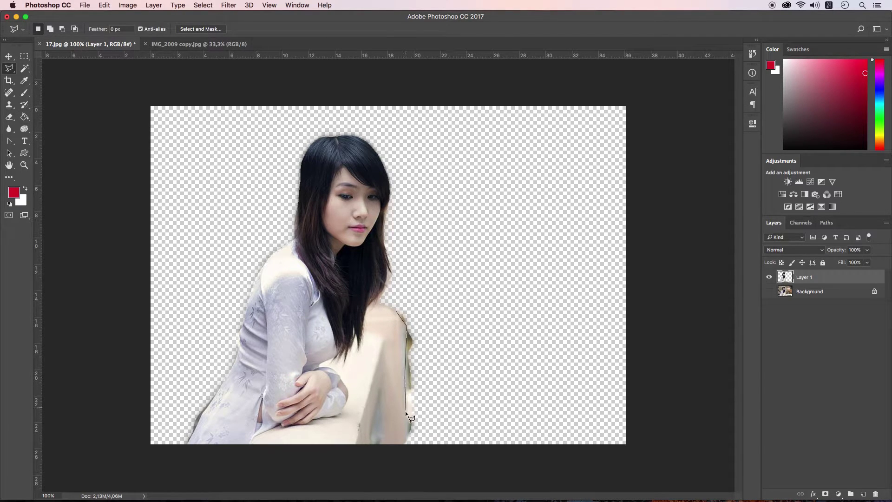
{"action": "left_click", "coordinate": [409, 447]}
{"action": "left_click", "coordinate": [458, 420]}
{"action": "left_click", "coordinate": [458, 351]}
{"action": "left_click", "coordinate": [431, 306]}
{"action": "left_click", "coordinate": [397, 304]}
{"action": "key", "text": "Delete"}
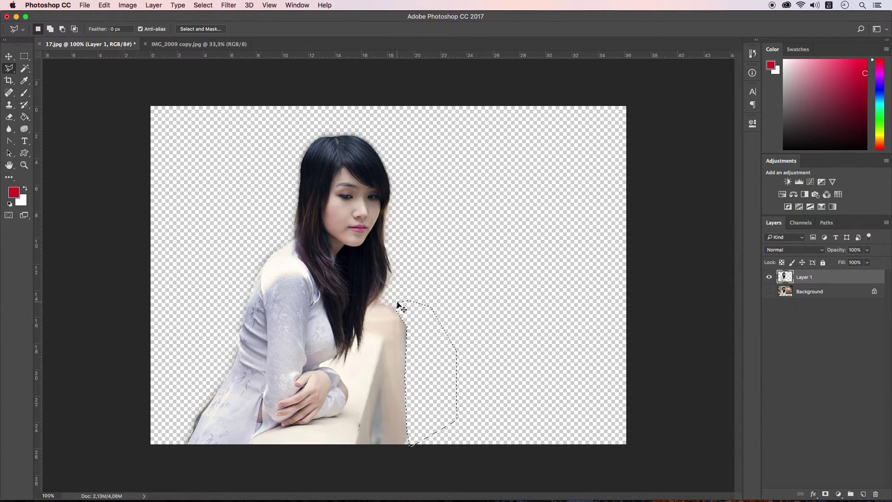
{"action": "key", "text": "ctrl+d"}
Clean up the lower-left dress edge with the Polygonal Lasso, then check the sunset photo.
{"action": "left_click", "coordinate": [219, 389]}
{"action": "left_click", "coordinate": [180, 449]}
{"action": "left_click", "coordinate": [175, 404]}
{"action": "left_click", "coordinate": [203, 373]}
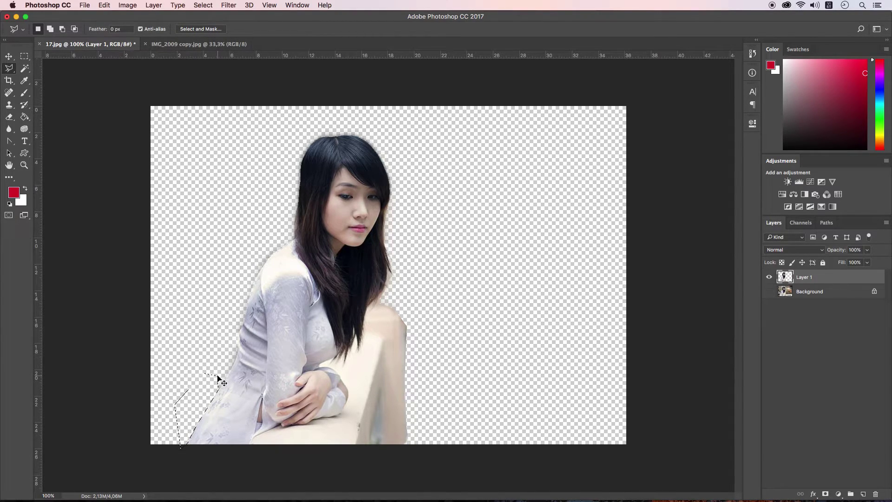
{"action": "key", "text": "ctrl+d"}
{"action": "left_click", "coordinate": [195, 44]}
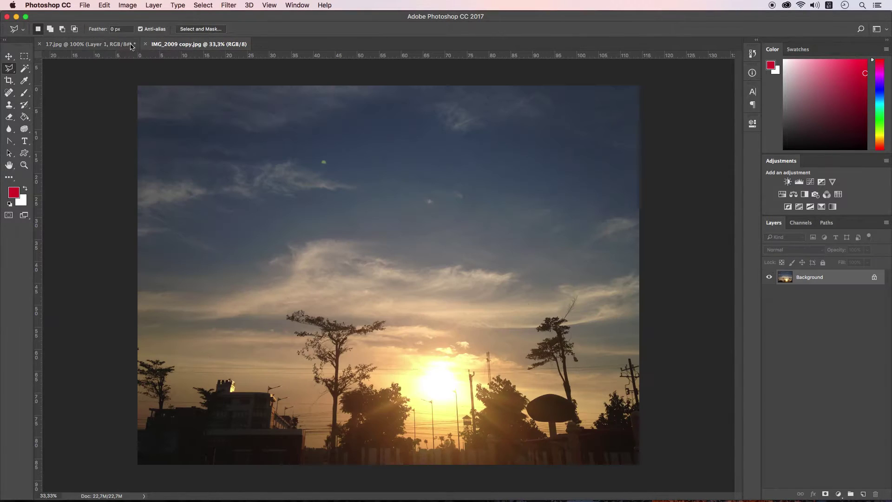
{"action": "left_click", "coordinate": [112, 45]}
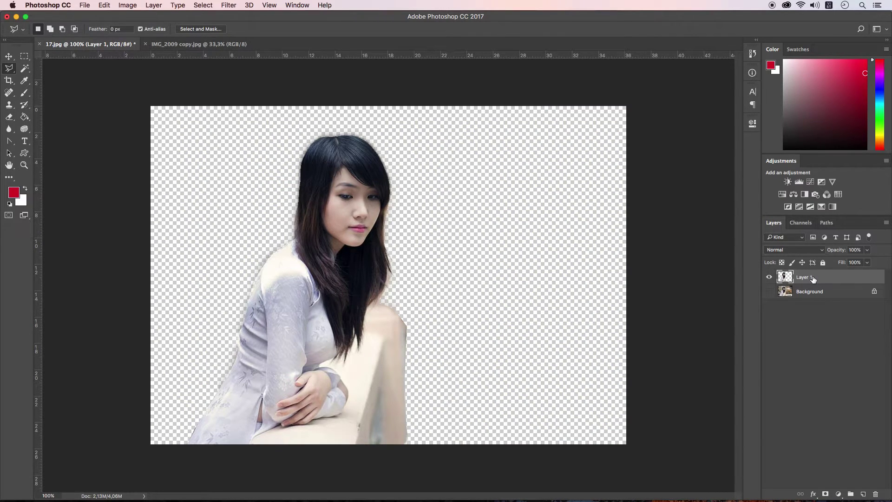
Duplicate Layer 1 with the cut-out woman into IMG_2009 copy.jpg and view that photo.
{"action": "left_click_drag", "start_coordinate": [813, 277], "coordinate": [397, 130]}
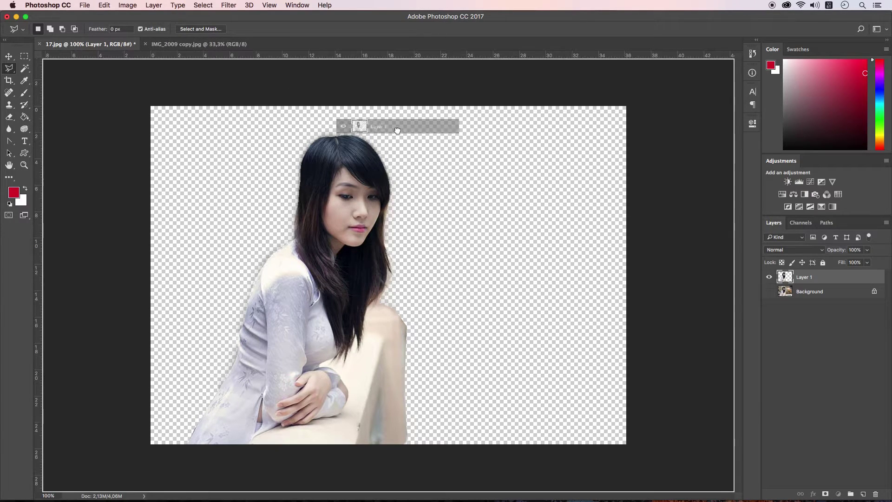
{"action": "mouse_move", "coordinate": [397, 130]}
{"action": "left_mouse_down"}
{"action": "mouse_move", "coordinate": [611, 253]}
{"action": "mouse_move", "coordinate": [804, 275]}
{"action": "left_mouse_up"}
{"action": "right_click", "coordinate": [834, 279]}
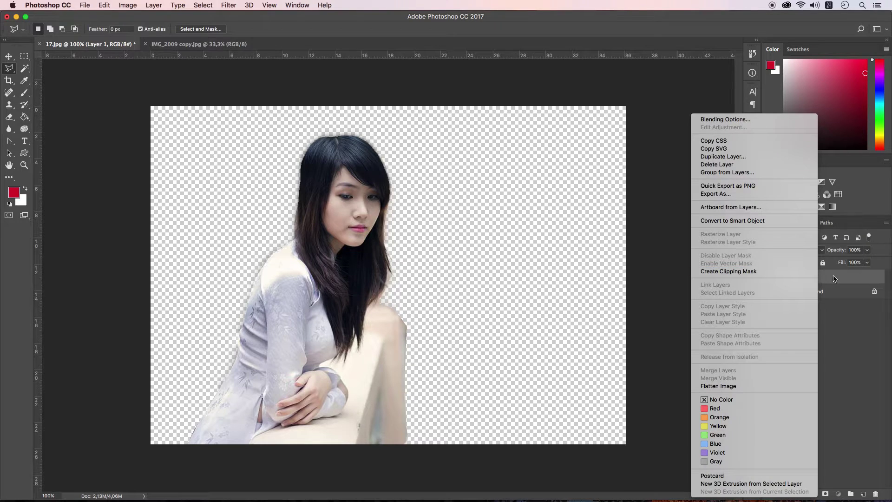
{"action": "left_click", "coordinate": [719, 157]}
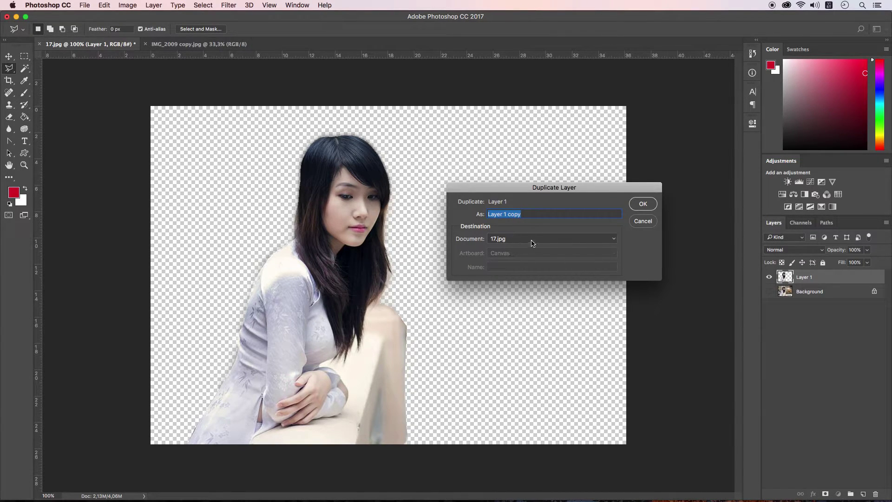
{"action": "left_click", "coordinate": [530, 239]}
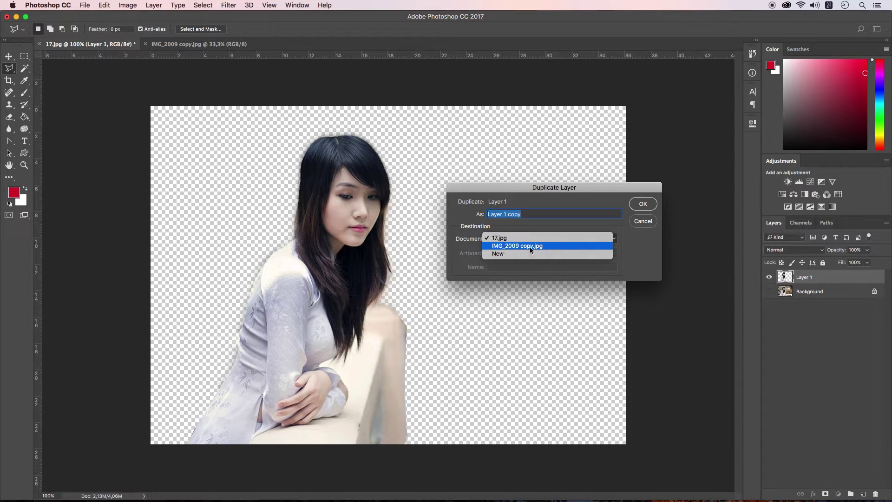
{"action": "left_click", "coordinate": [502, 246]}
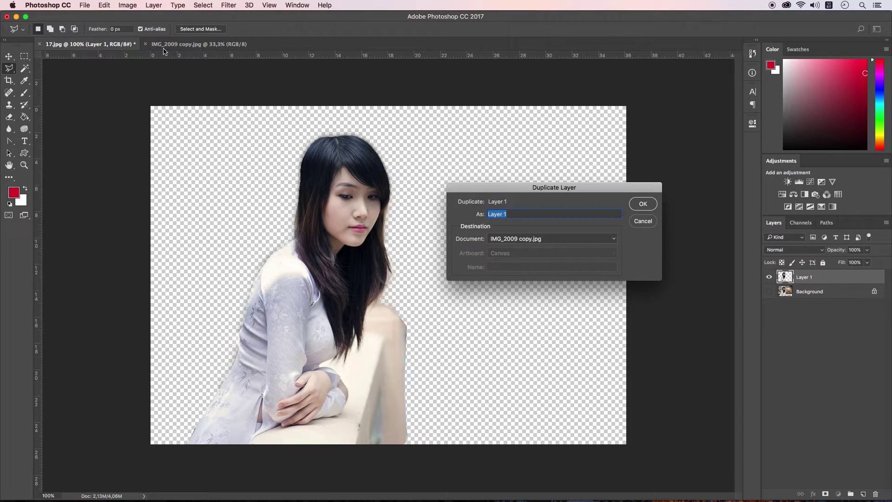
{"action": "left_click", "coordinate": [644, 205]}
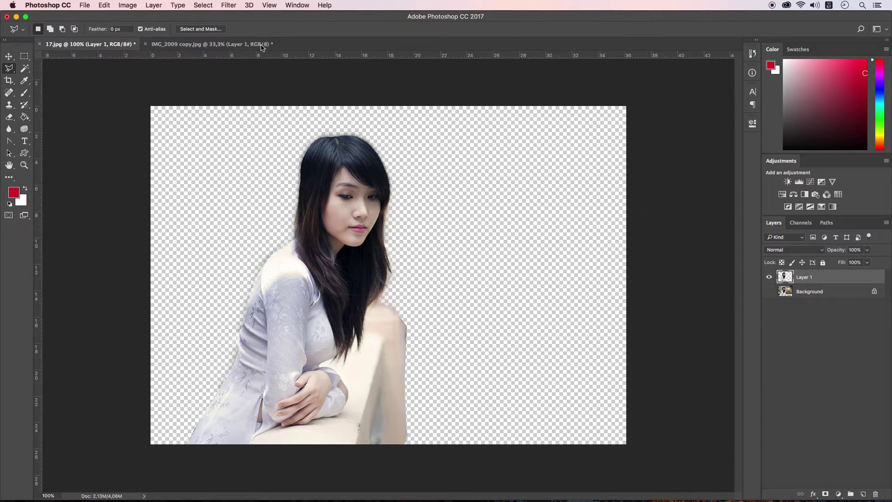
{"action": "left_click", "coordinate": [205, 45]}
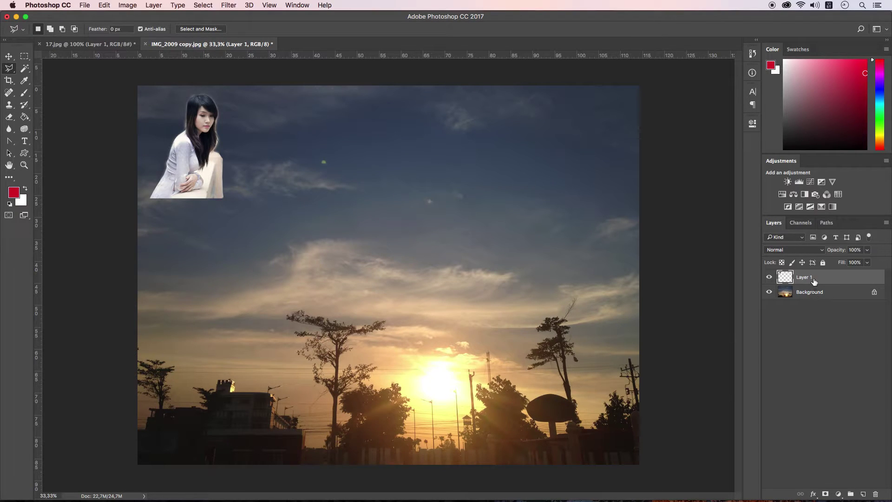
Scale the woman to about 199% and place her along the sunset photo's bottom-left edge.
{"action": "key", "text": "v"}
{"action": "left_click_drag", "start_coordinate": [199, 171], "coordinate": [210, 300]}
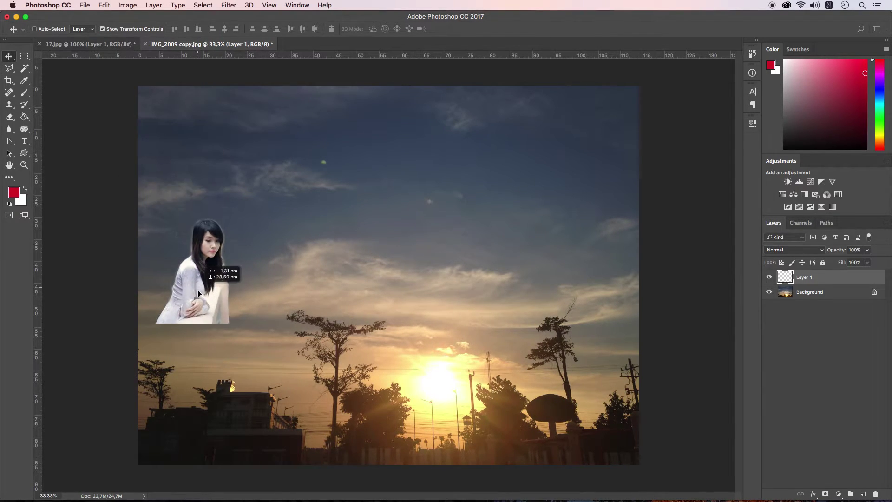
{"action": "left_click_drag", "start_coordinate": [233, 229], "coordinate": [298, 198]}
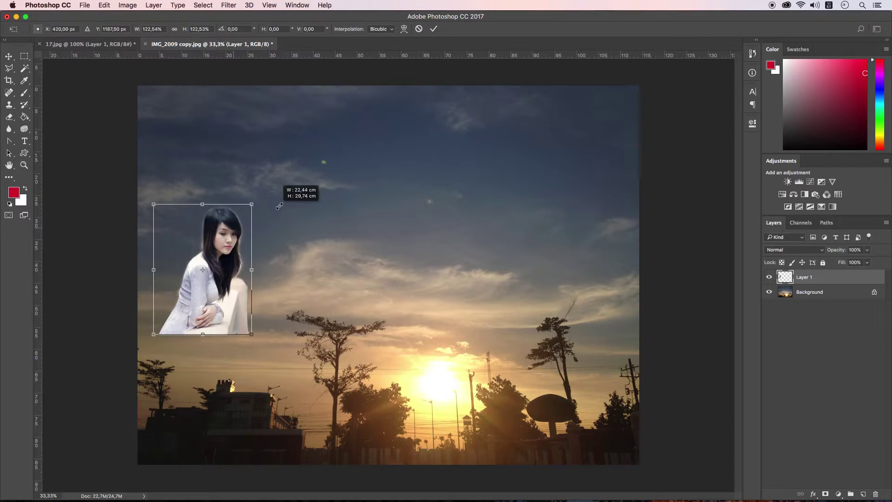
{"action": "left_click_drag", "start_coordinate": [228, 269], "coordinate": [218, 398]}
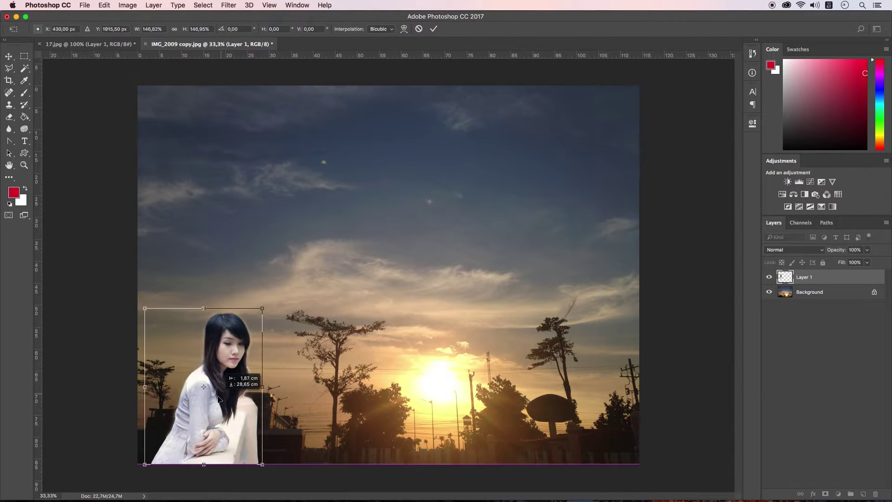
{"action": "left_click_drag", "start_coordinate": [262, 308], "coordinate": [333, 240]}
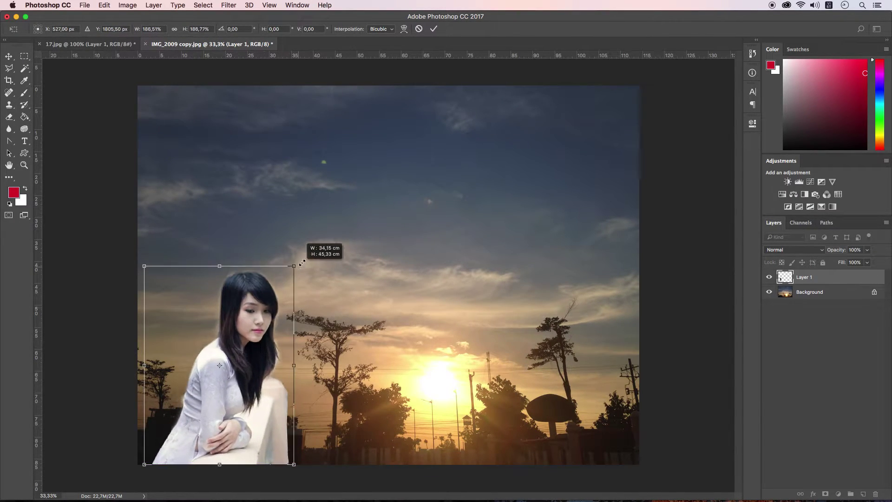
{"action": "left_click_drag", "start_coordinate": [242, 362], "coordinate": [218, 364]}
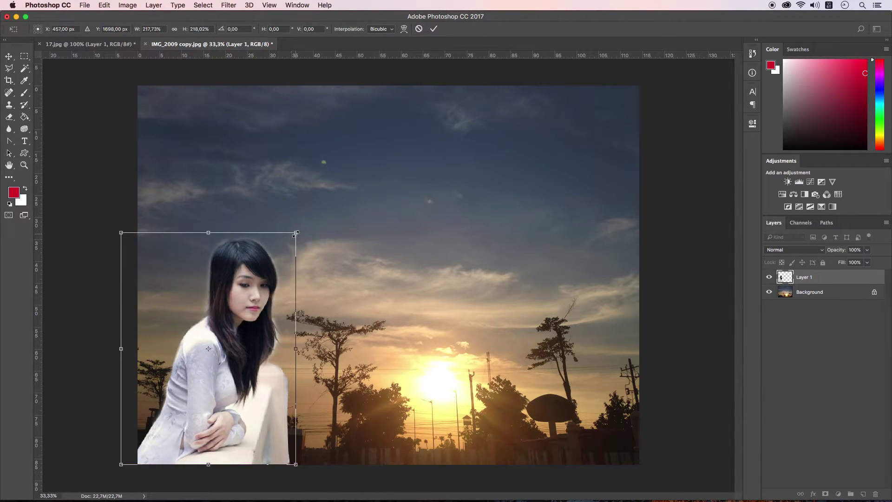
{"action": "mouse_move", "coordinate": [295, 232]}
{"action": "left_mouse_down"}
{"action": "mouse_move", "coordinate": [309, 214]}
{"action": "mouse_move", "coordinate": [282, 251]}
{"action": "left_mouse_up"}
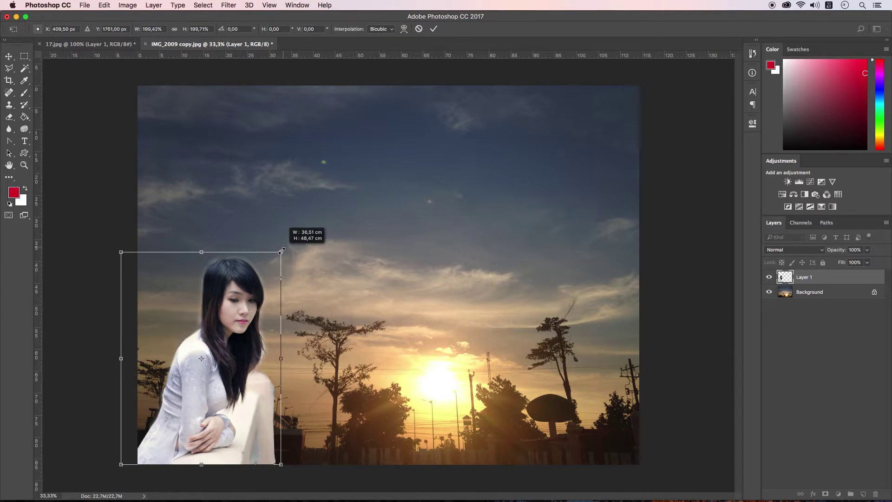
{"action": "left_click_drag", "start_coordinate": [226, 346], "coordinate": [234, 344]}
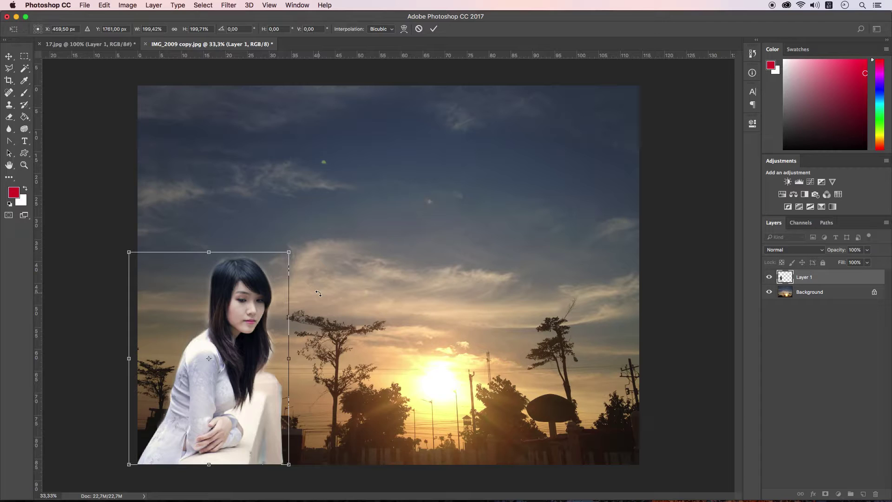
{"action": "key", "text": "Return"}
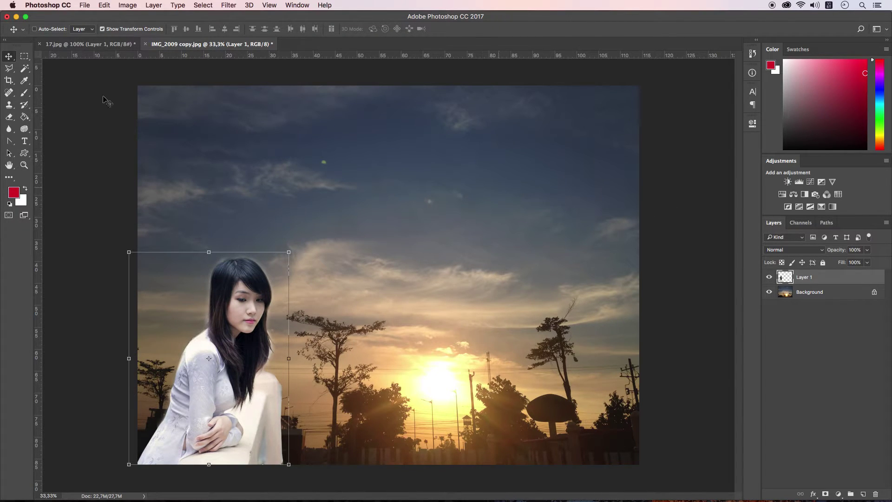
{"action": "left_click", "coordinate": [817, 293]}
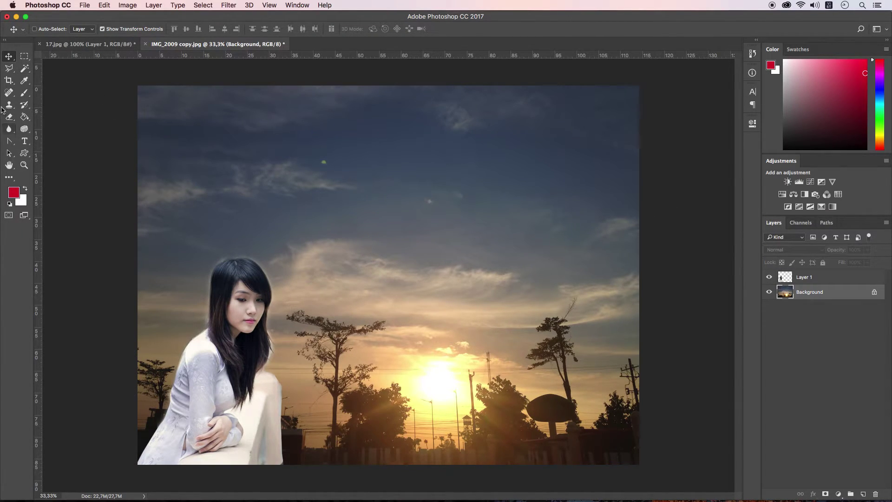
Crop the upper sky off the sunset composite, leaving a wider landscape frame.
{"action": "left_click", "coordinate": [9, 80]}
{"action": "left_click_drag", "start_coordinate": [389, 86], "coordinate": [385, 153]}
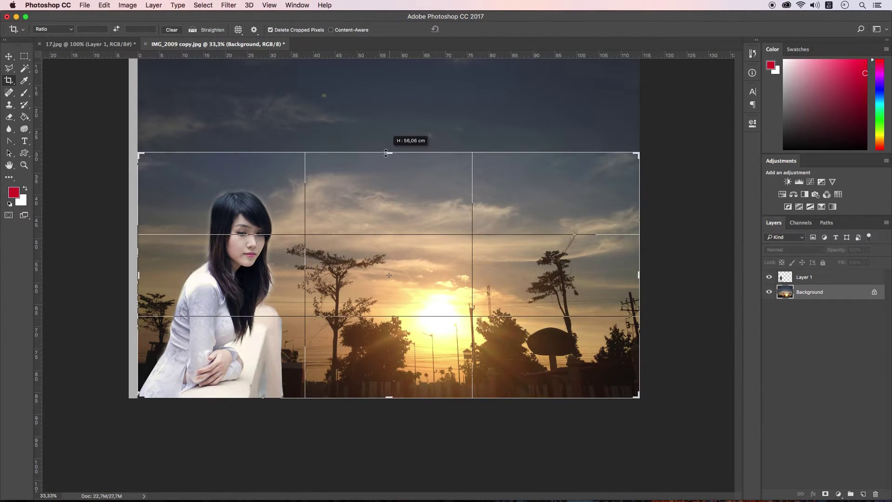
{"action": "left_click_drag", "start_coordinate": [386, 153], "coordinate": [386, 153]}
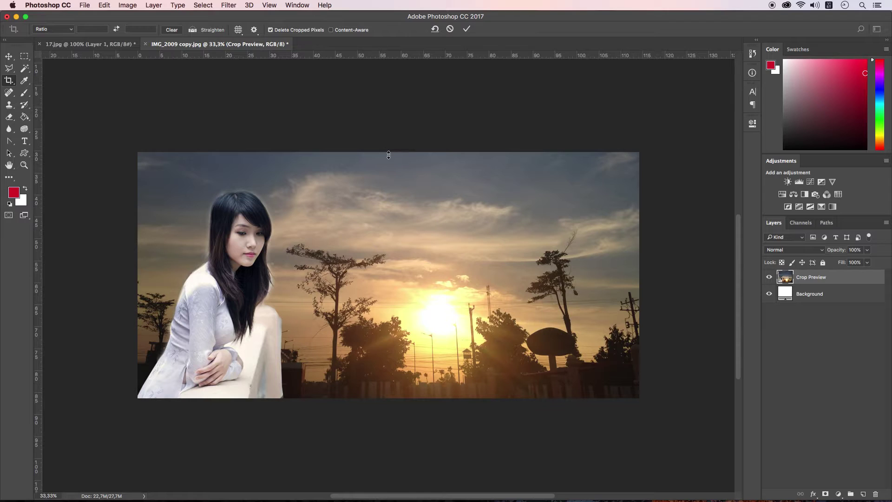
{"action": "key", "text": "Return"}
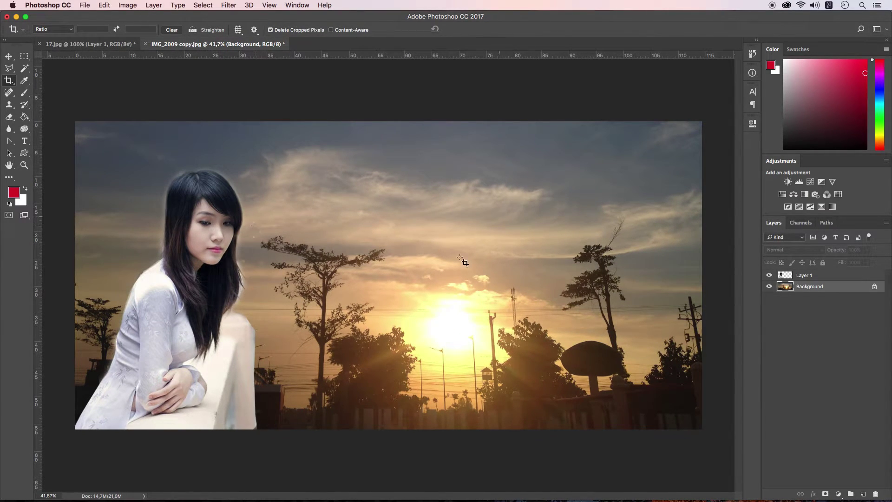
{"action": "left_click", "coordinate": [810, 278]}
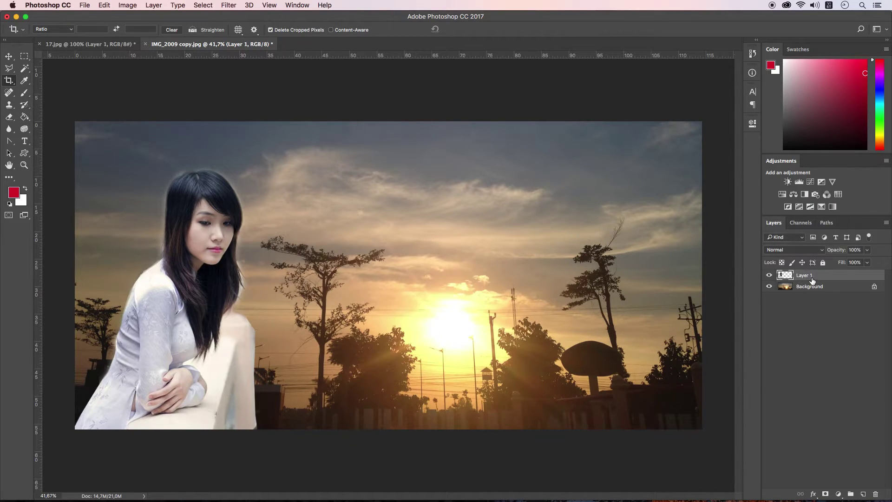
{"action": "left_click", "coordinate": [801, 251]}
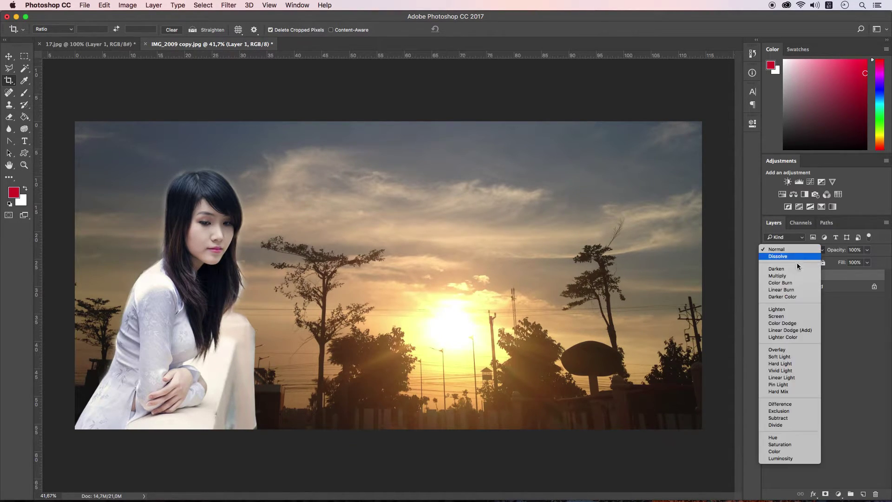
{"action": "left_click", "coordinate": [776, 452]}
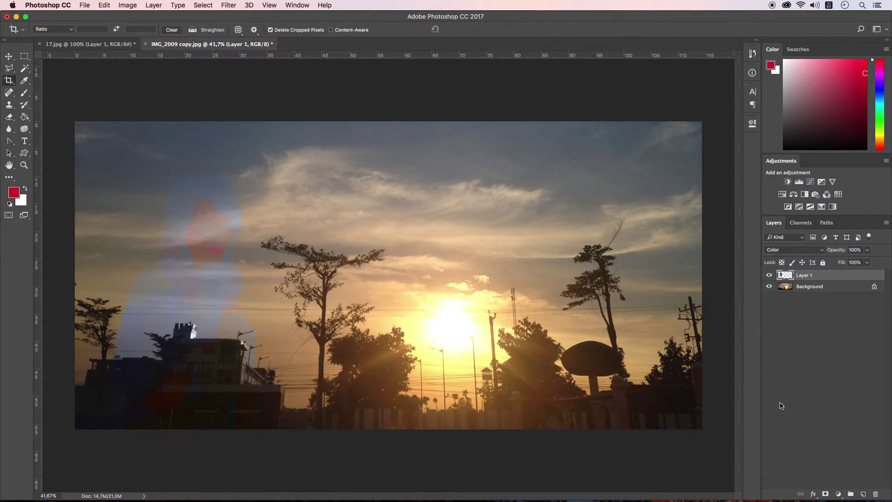
{"action": "left_click", "coordinate": [789, 251]}
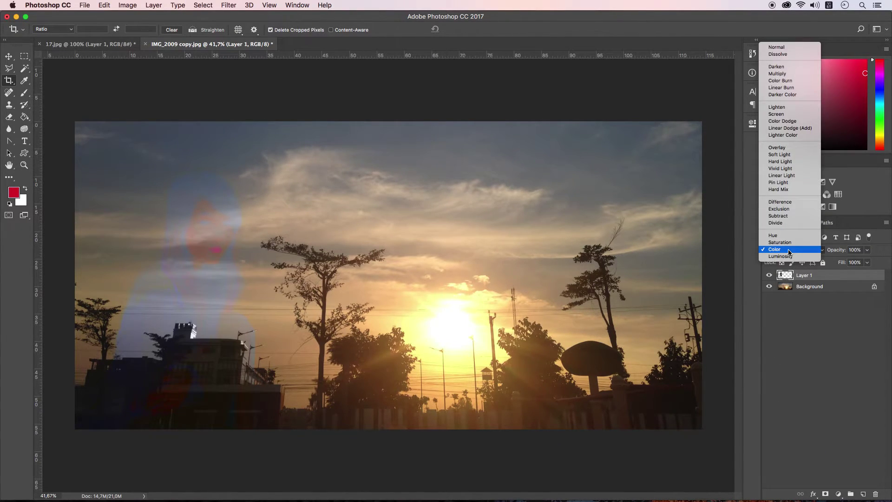
{"action": "left_click", "coordinate": [772, 147]}
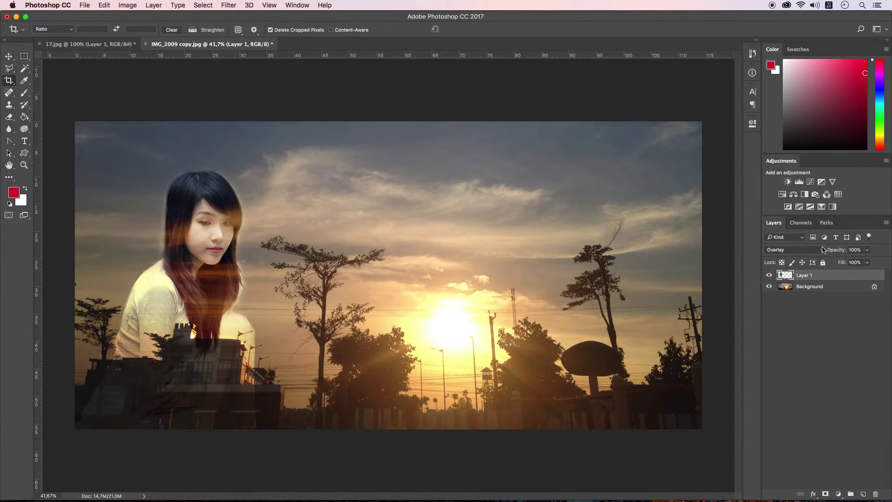
{"action": "left_click", "coordinate": [823, 250]}
{"action": "left_click", "coordinate": [789, 149]}
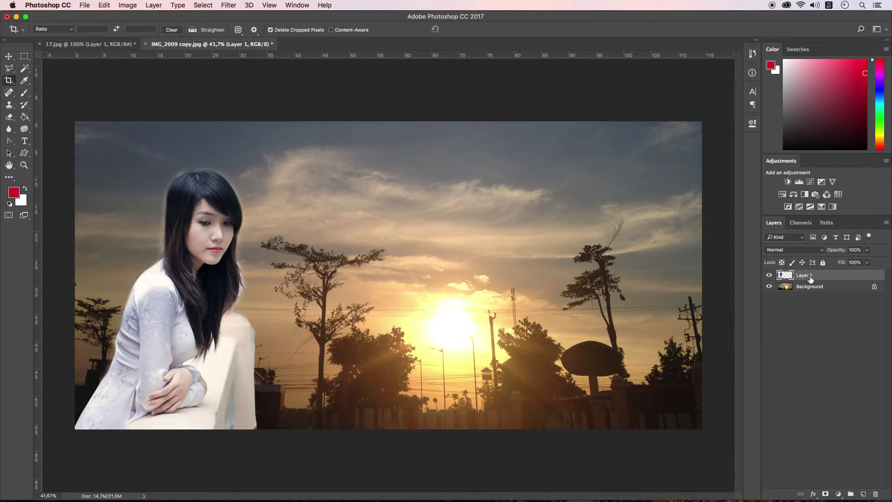
{"action": "left_click", "coordinate": [128, 6]}
{"action": "mouse_move", "coordinate": [143, 31]}
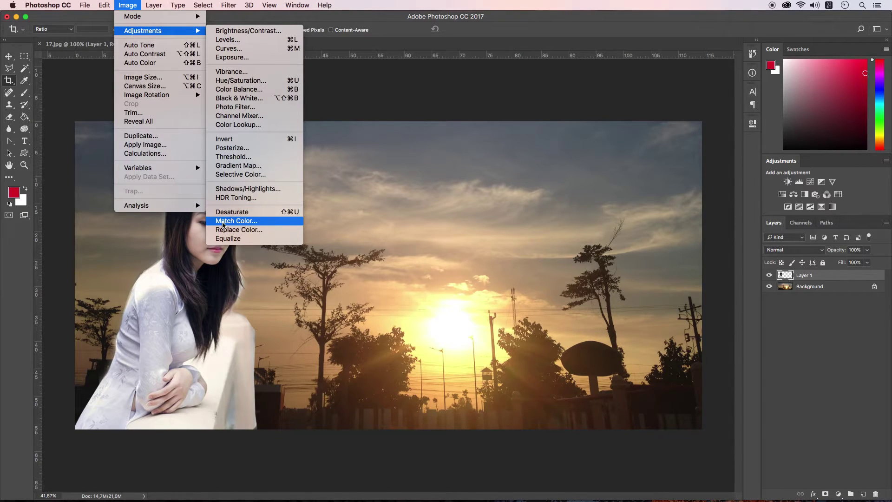
Open Match Color on Layer 1 with Source IMG_2009 copy.jpg and Layer set to Background.
{"action": "left_click", "coordinate": [241, 221]}
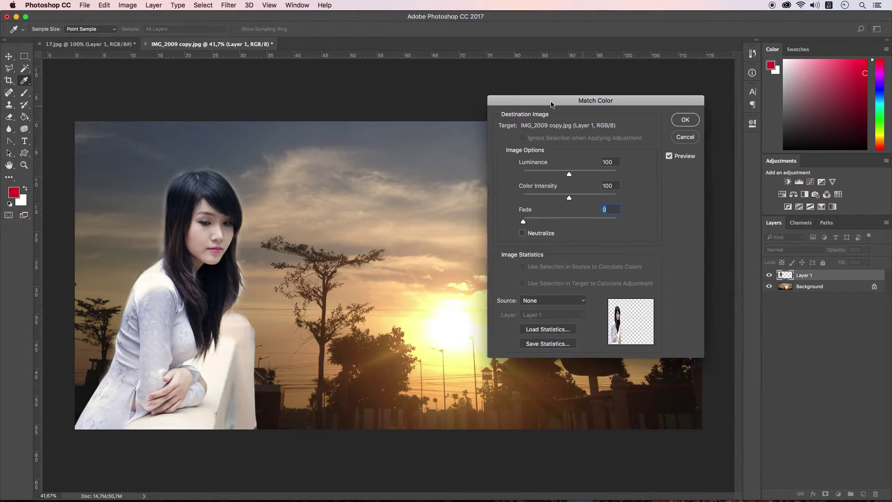
{"action": "left_click_drag", "start_coordinate": [585, 107], "coordinate": [466, 83]}
{"action": "left_click", "coordinate": [466, 279]}
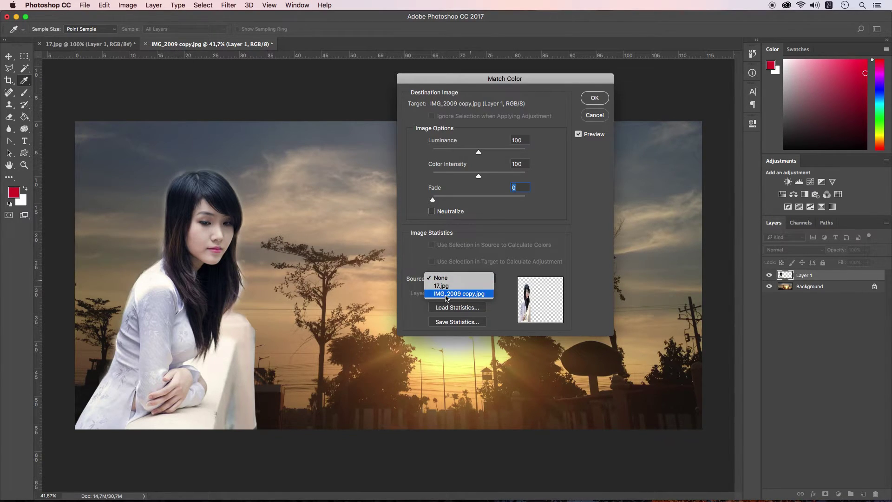
{"action": "left_click", "coordinate": [447, 298]}
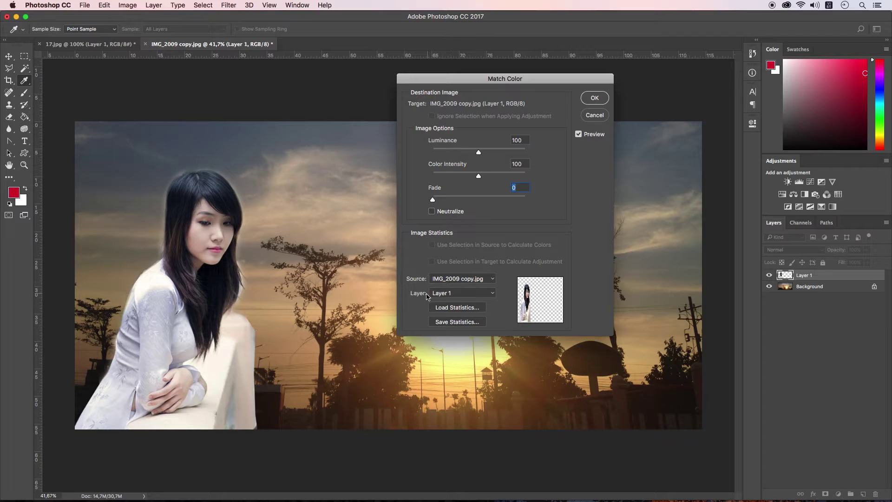
{"action": "left_click", "coordinate": [455, 297]}
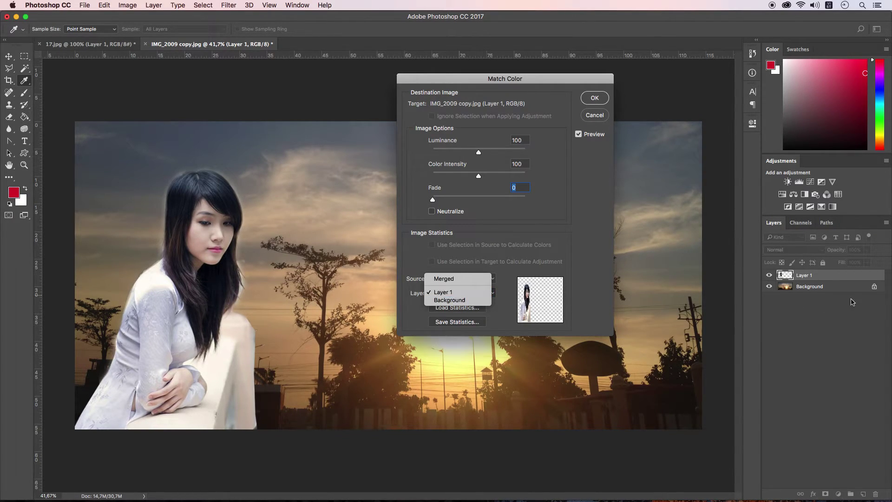
{"action": "left_click", "coordinate": [447, 300]}
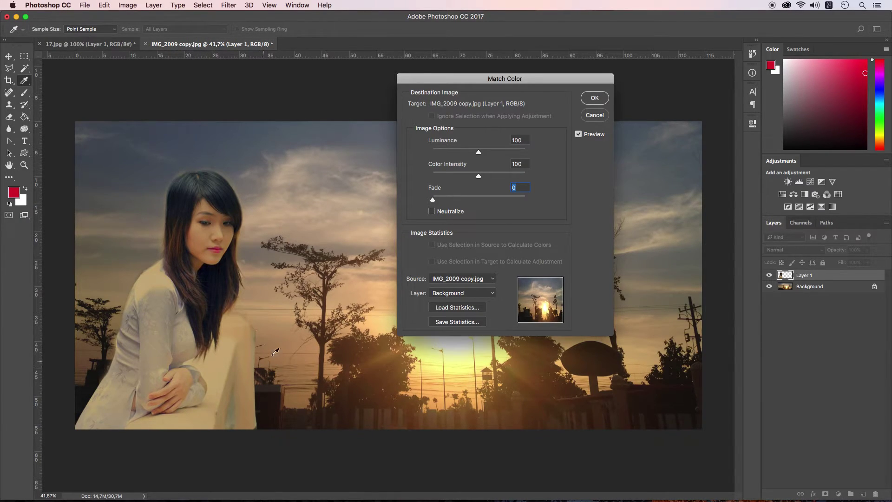
Move the Match Color dialog clear of the image and set Luminance to 145.
{"action": "left_click_drag", "start_coordinate": [487, 81], "coordinate": [474, 122]}
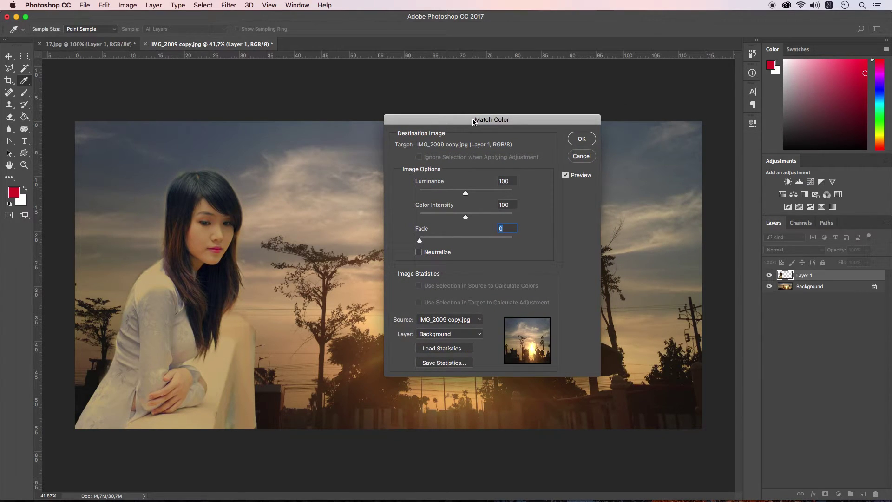
{"action": "left_click_drag", "start_coordinate": [474, 122], "coordinate": [587, 111]}
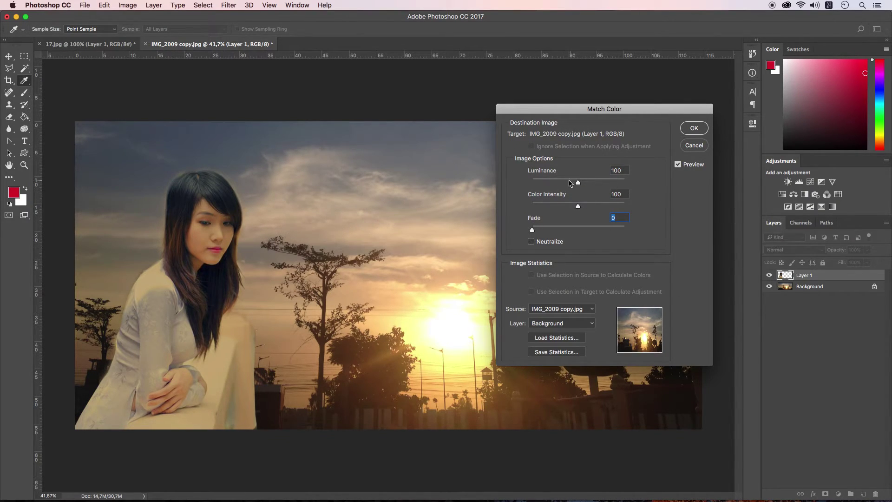
{"action": "mouse_move", "coordinate": [578, 183]}
{"action": "left_mouse_down"}
{"action": "mouse_move", "coordinate": [542, 184]}
{"action": "mouse_move", "coordinate": [616, 185]}
{"action": "mouse_move", "coordinate": [600, 184]}
{"action": "left_mouse_up"}
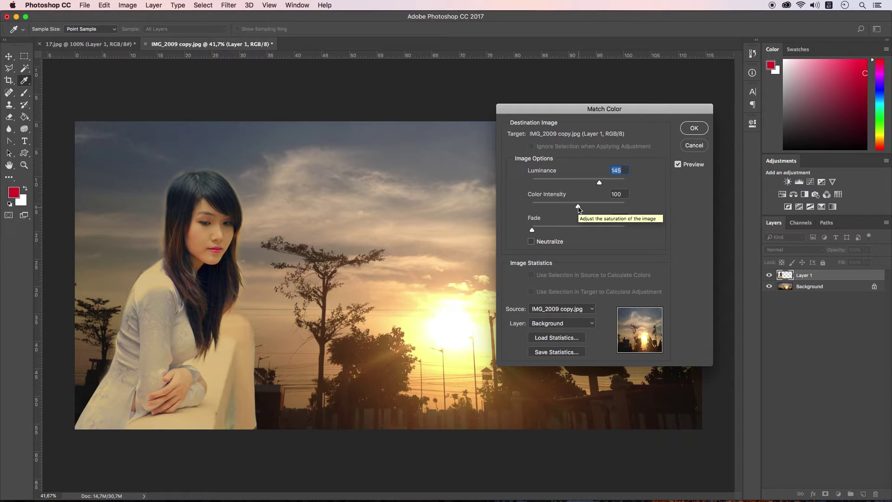
Compare stronger and weaker Color Intensity values, settling on 84 to slightly mute the woman.
{"action": "left_click_drag", "start_coordinate": [578, 210], "coordinate": [611, 210]}
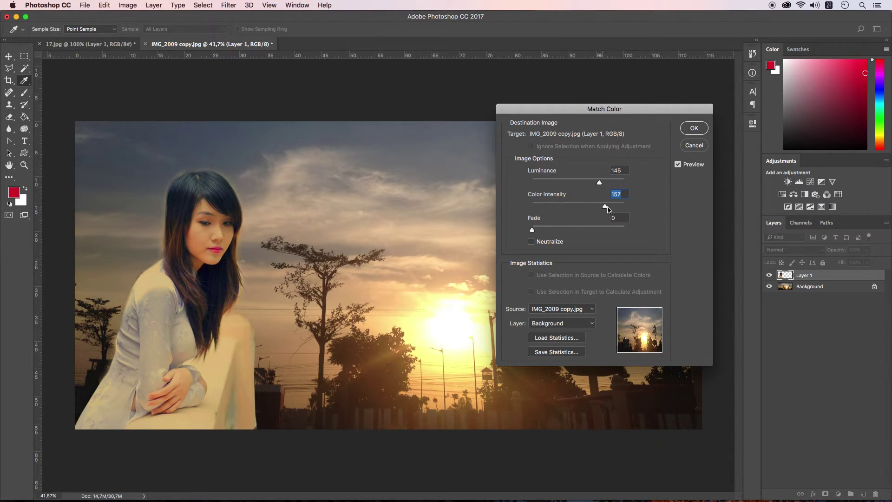
{"action": "mouse_move", "coordinate": [611, 210]}
{"action": "left_mouse_down"}
{"action": "mouse_move", "coordinate": [622, 210]}
{"action": "mouse_move", "coordinate": [595, 210]}
{"action": "left_mouse_up"}
{"action": "left_click_drag", "start_coordinate": [595, 209], "coordinate": [558, 209]}
{"action": "mouse_move", "coordinate": [555, 209]}
{"action": "left_mouse_down"}
{"action": "mouse_move", "coordinate": [540, 211]}
{"action": "mouse_move", "coordinate": [580, 213]}
{"action": "mouse_move", "coordinate": [534, 208]}
{"action": "left_mouse_up"}
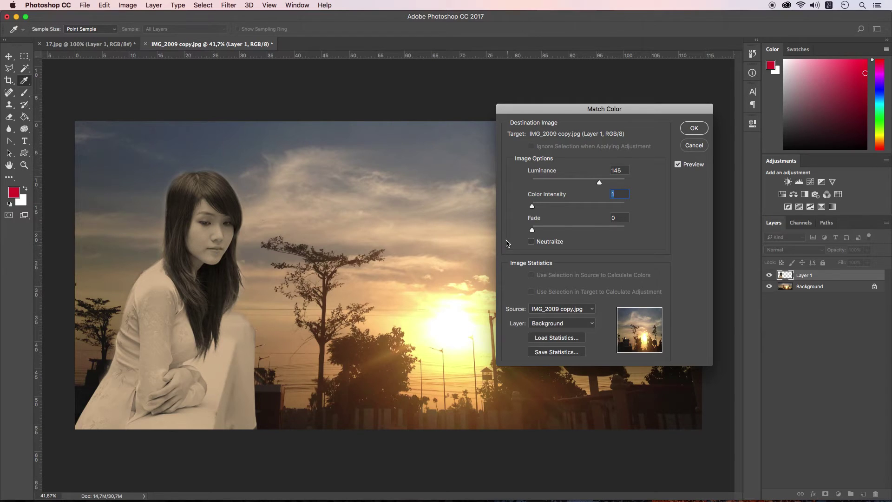
{"action": "left_click_drag", "start_coordinate": [532, 207], "coordinate": [621, 210]}
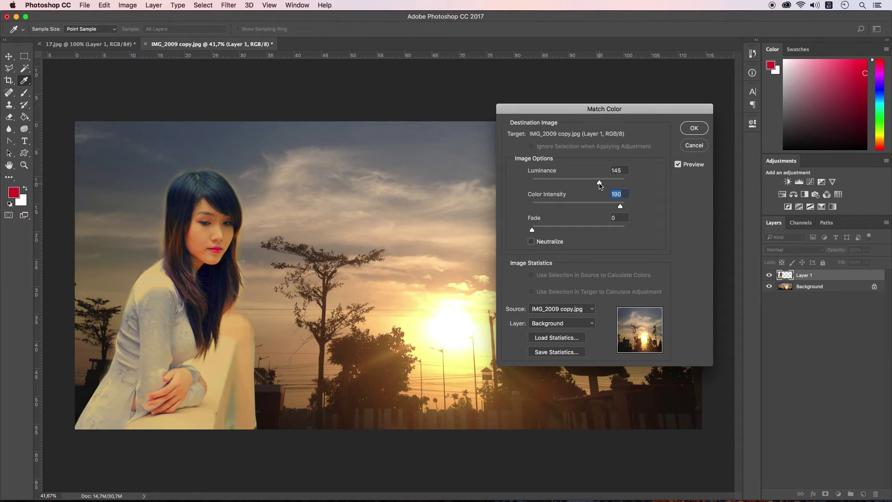
{"action": "left_click_drag", "start_coordinate": [621, 207], "coordinate": [569, 210]}
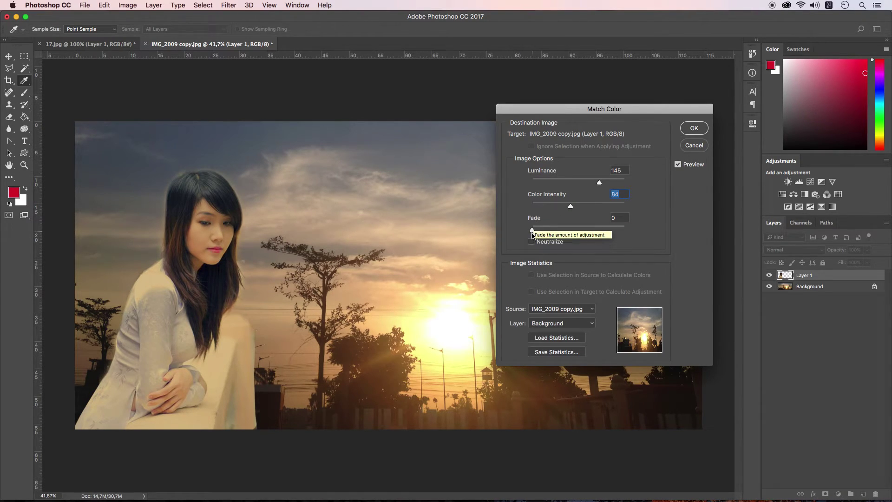
Preview Fade amounts from full down to small, settling the Match Color Fade at 20.
{"action": "left_click", "coordinate": [533, 232]}
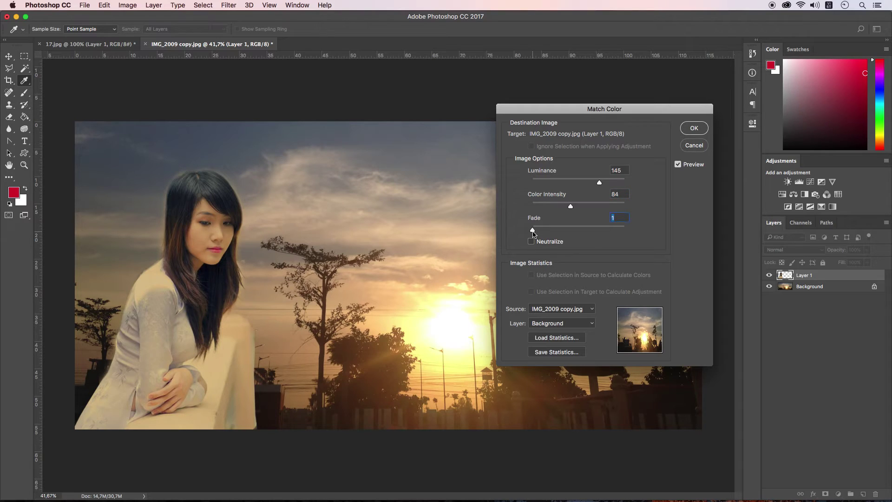
{"action": "mouse_move", "coordinate": [533, 231]}
{"action": "left_mouse_down"}
{"action": "mouse_move", "coordinate": [563, 231]}
{"action": "mouse_move", "coordinate": [532, 231]}
{"action": "left_mouse_up"}
{"action": "left_click_drag", "start_coordinate": [533, 231], "coordinate": [636, 233]}
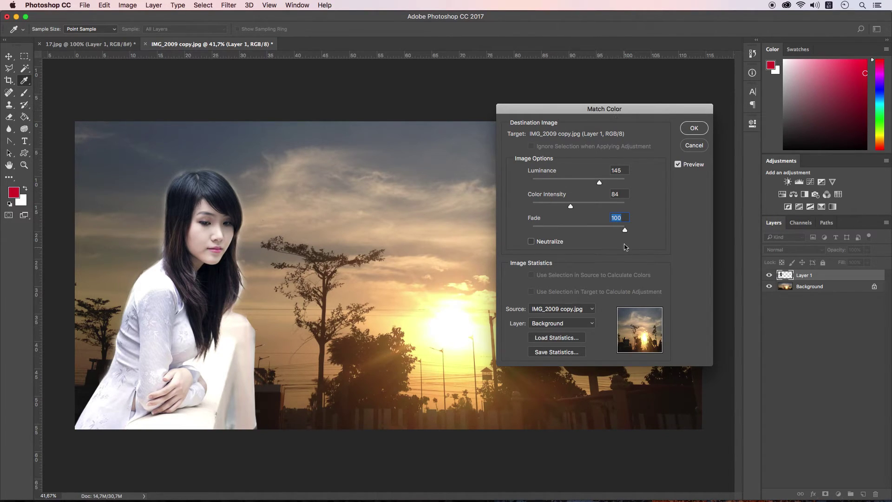
{"action": "left_click_drag", "start_coordinate": [625, 230], "coordinate": [599, 231]}
{"action": "left_click_drag", "start_coordinate": [599, 231], "coordinate": [592, 231]}
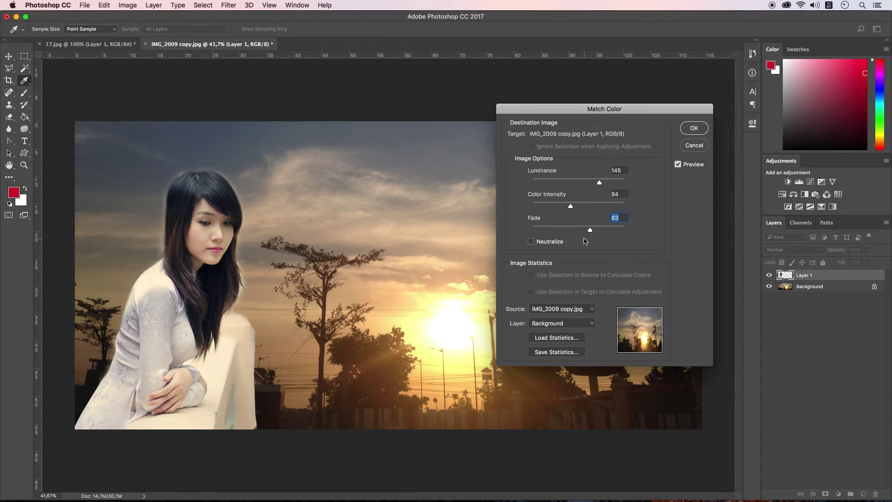
{"action": "left_click_drag", "start_coordinate": [591, 231], "coordinate": [631, 236]}
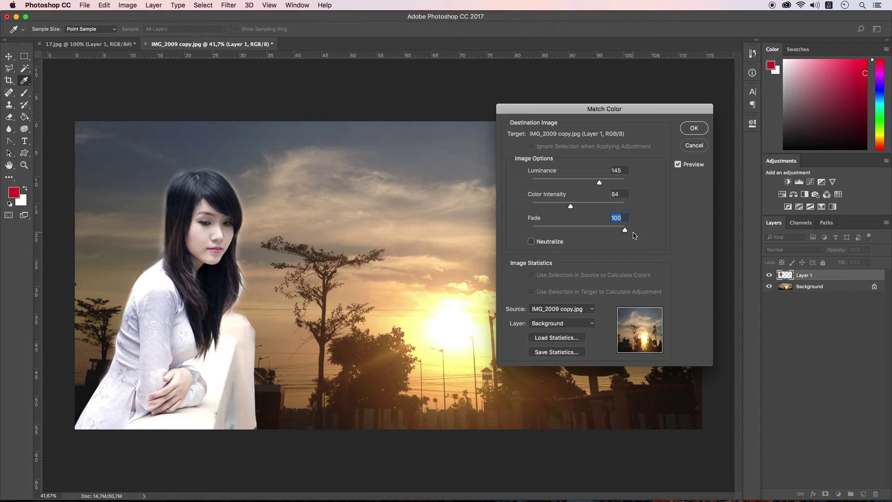
{"action": "left_click_drag", "start_coordinate": [625, 231], "coordinate": [584, 231]}
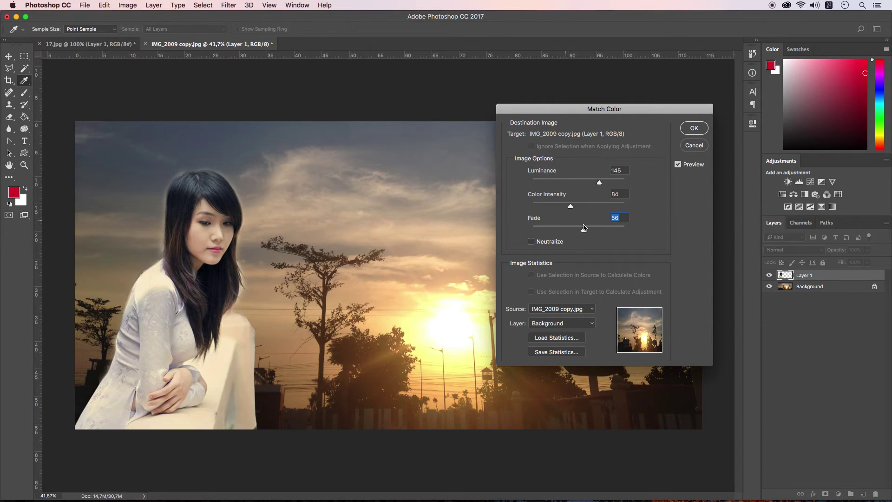
{"action": "mouse_move", "coordinate": [584, 231]}
{"action": "left_mouse_down"}
{"action": "mouse_move", "coordinate": [557, 233]}
{"action": "mouse_move", "coordinate": [618, 233]}
{"action": "mouse_move", "coordinate": [534, 234]}
{"action": "left_mouse_up"}
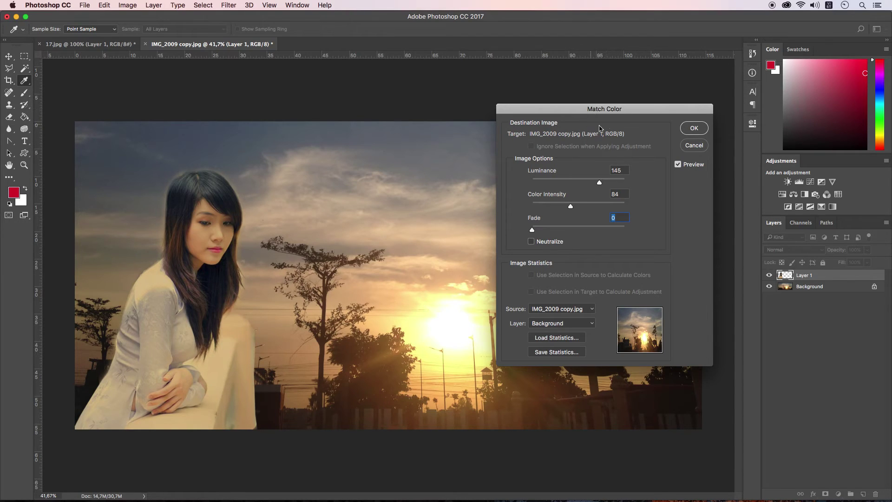
{"action": "mouse_move", "coordinate": [532, 230]}
{"action": "left_mouse_down"}
{"action": "mouse_move", "coordinate": [591, 234]}
{"action": "mouse_move", "coordinate": [552, 231]}
{"action": "left_mouse_up"}
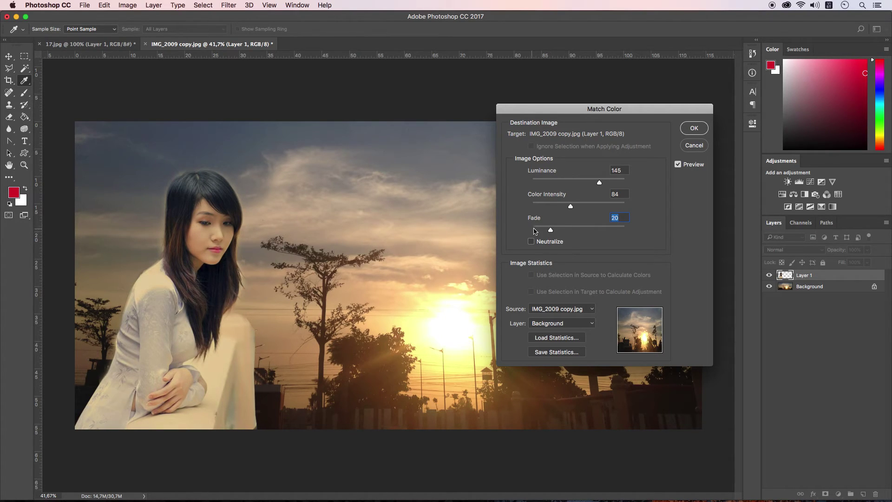
{"action": "left_click", "coordinate": [105, 5]}
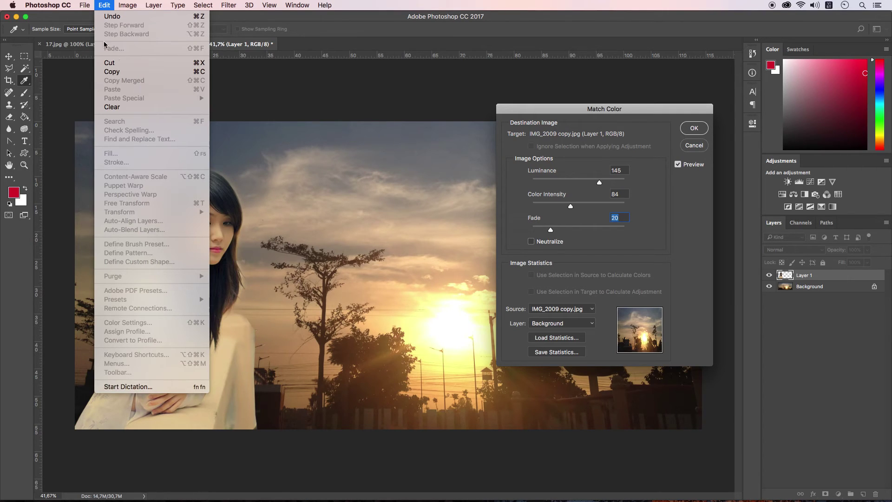
Compare Neutralize on and off, leave it unchecked, and apply Match Color to Layer 1.
{"action": "left_click", "coordinate": [588, 233]}
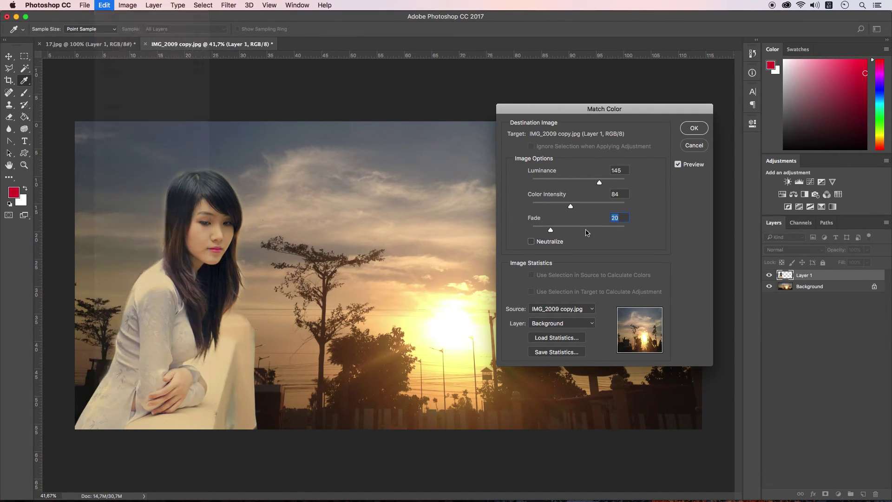
{"action": "left_click", "coordinate": [531, 242]}
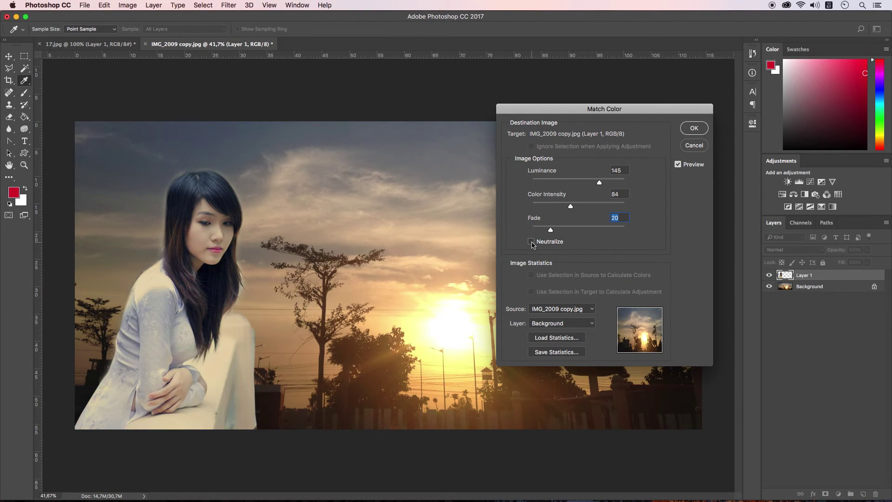
{"action": "left_click", "coordinate": [532, 242]}
{"action": "left_click", "coordinate": [531, 241]}
{"action": "left_click", "coordinate": [532, 241]}
{"action": "left_click", "coordinate": [531, 242]}
{"action": "left_click", "coordinate": [531, 242]}
{"action": "left_click", "coordinate": [531, 242]}
{"action": "left_click", "coordinate": [532, 242]}
{"action": "left_click", "coordinate": [695, 129]}
{"action": "key", "text": "c"}
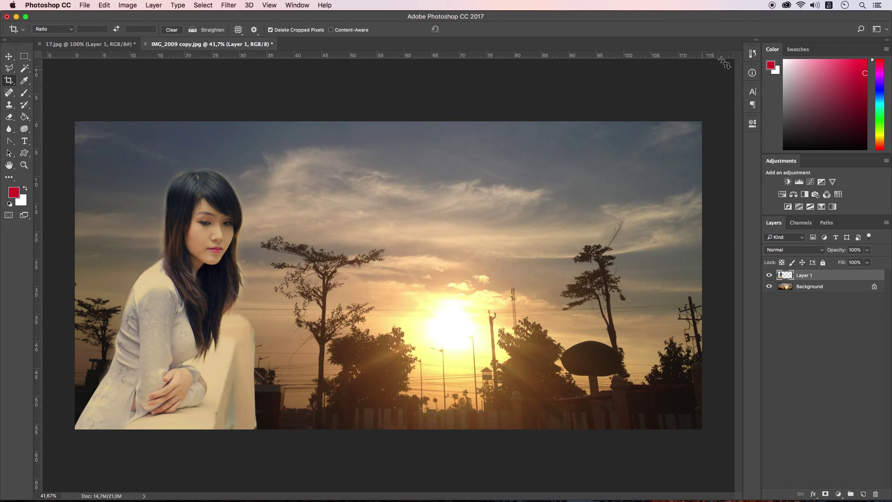
Preview the pre-Match Color and Crop history states, then return to Match Color.
{"action": "left_click", "coordinate": [753, 54]}
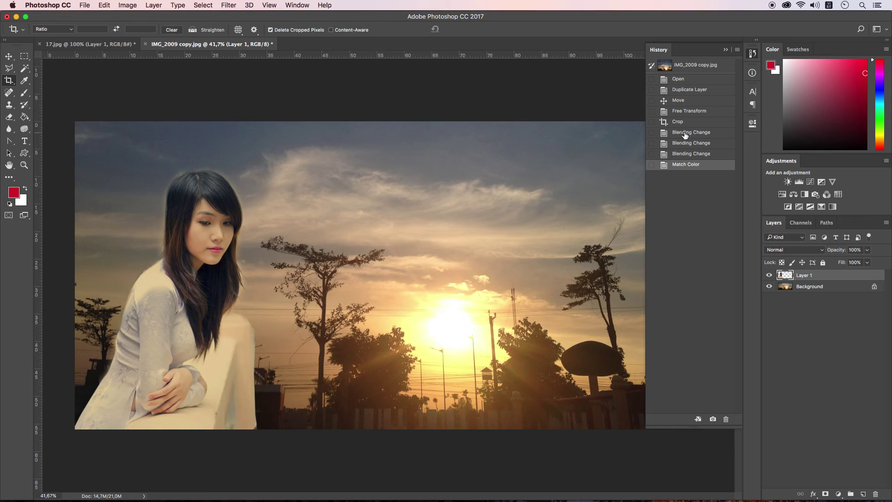
{"action": "left_click", "coordinate": [685, 135]}
{"action": "left_click", "coordinate": [682, 125]}
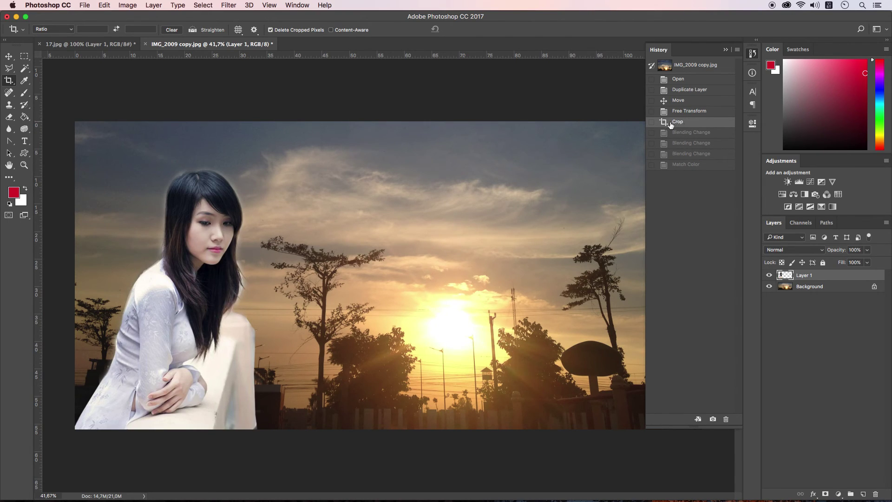
{"action": "left_click", "coordinate": [676, 164]}
{"action": "left_click", "coordinate": [726, 49]}
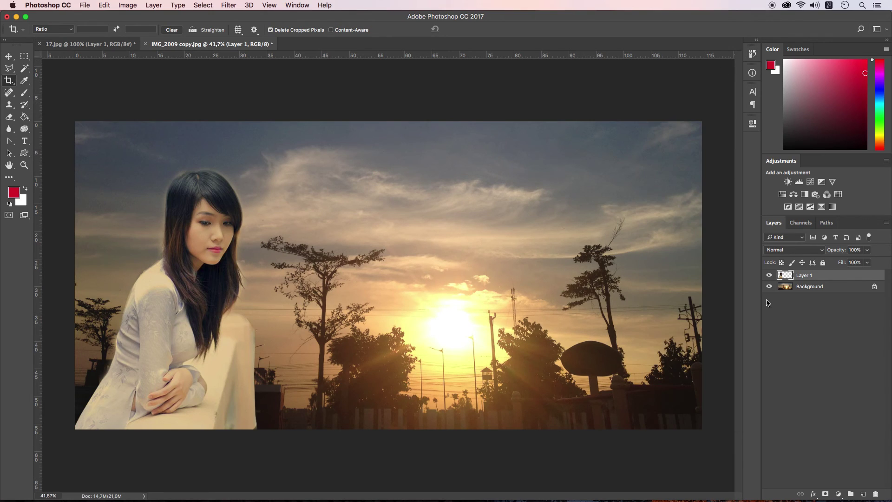
Step back through the Blending Change and Crop history states, ending on Match Color again.
{"action": "left_click", "coordinate": [753, 54]}
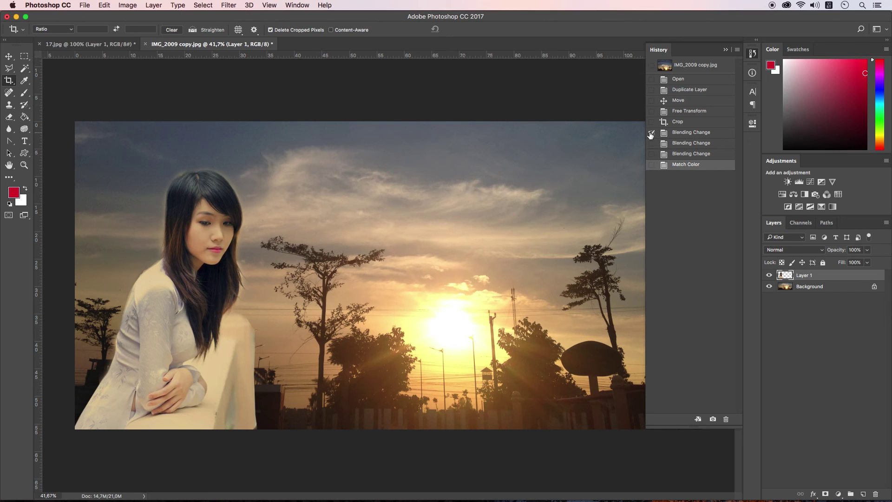
{"action": "left_click", "coordinate": [685, 134]}
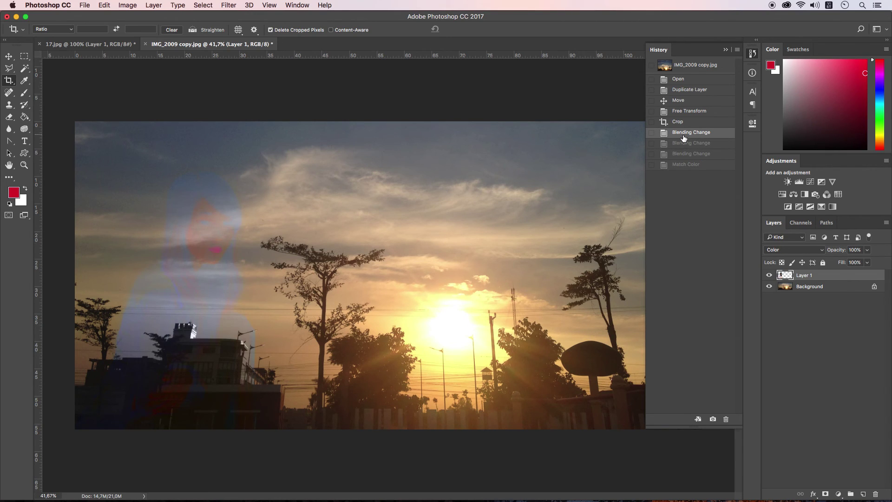
{"action": "left_click", "coordinate": [683, 143]}
{"action": "left_click", "coordinate": [680, 123]}
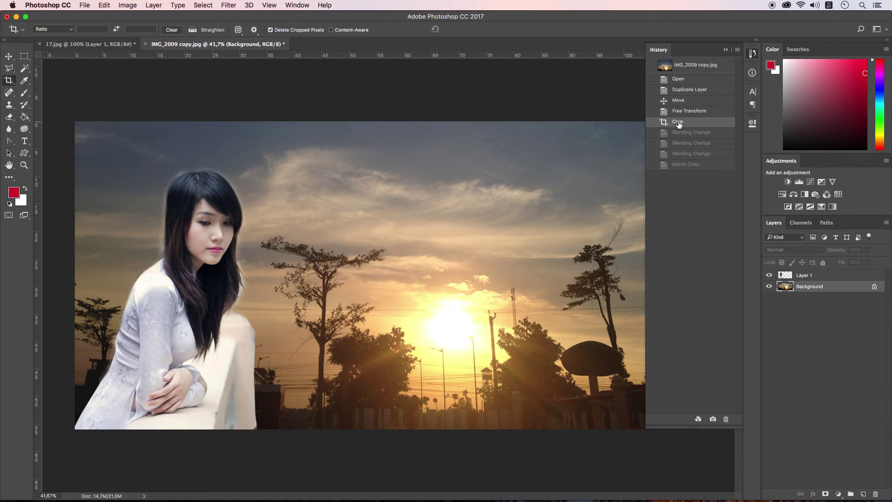
{"action": "left_click", "coordinate": [686, 166]}
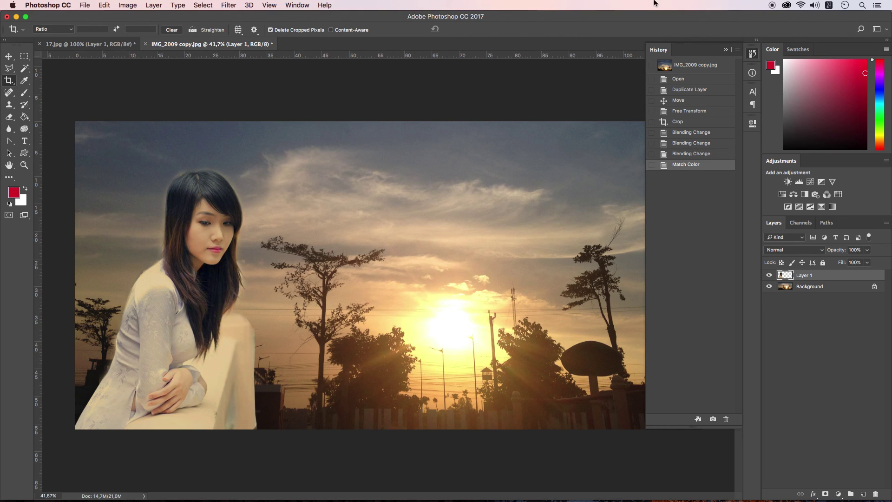
{"action": "left_click", "coordinate": [123, 6]}
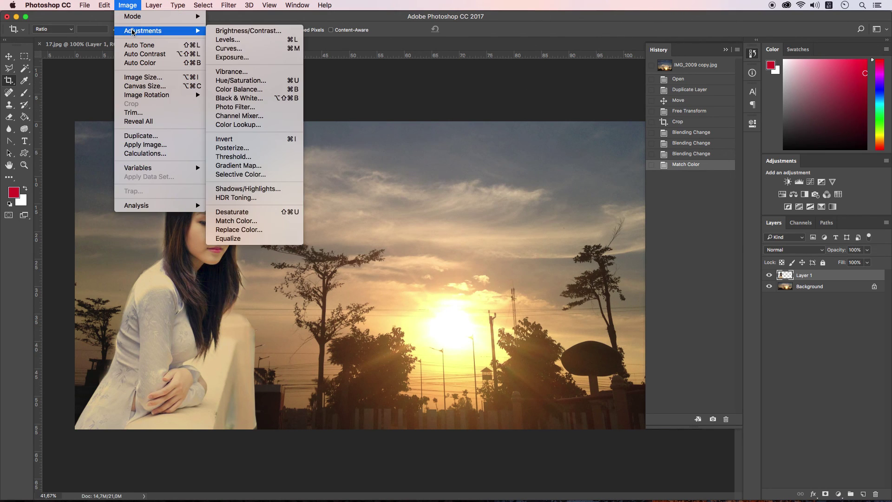
{"action": "mouse_move", "coordinate": [143, 30]}
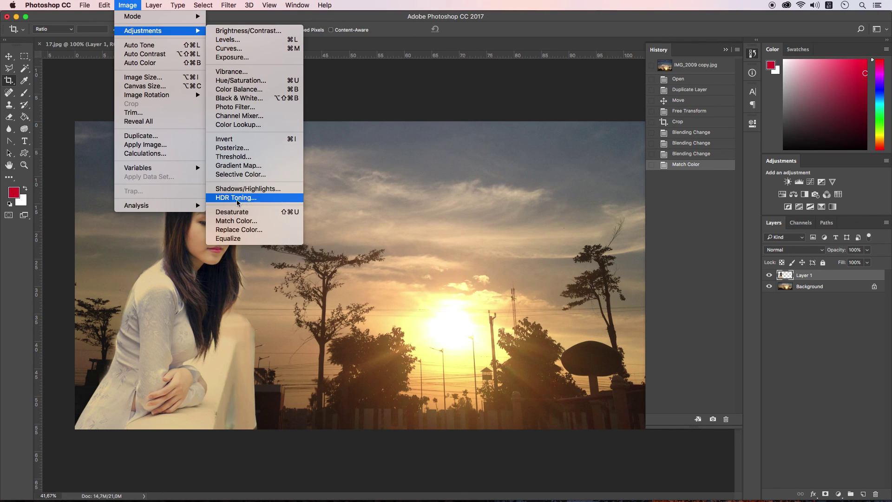
{"action": "left_click", "coordinate": [222, 500]}
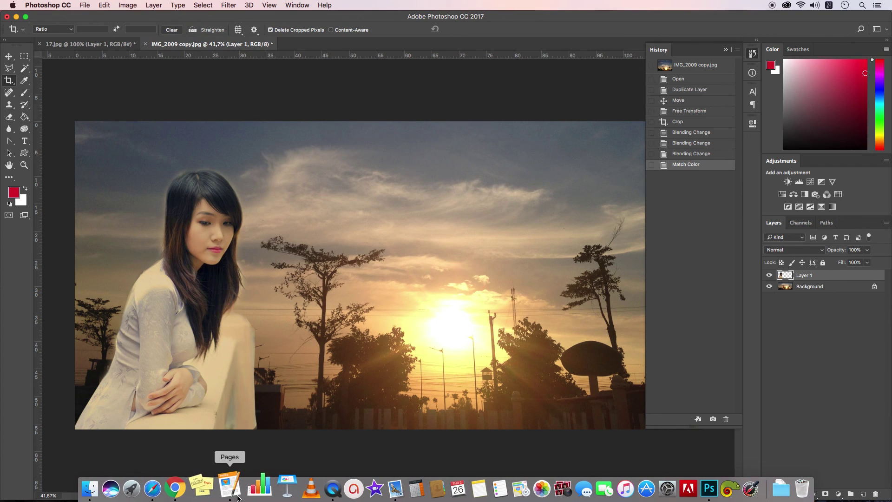
Scroll the course notes past the Match color entry and select the number 44.
{"action": "scroll", "coordinate": [683, 275], "scroll_direction": "down", "scroll_amount": 5}
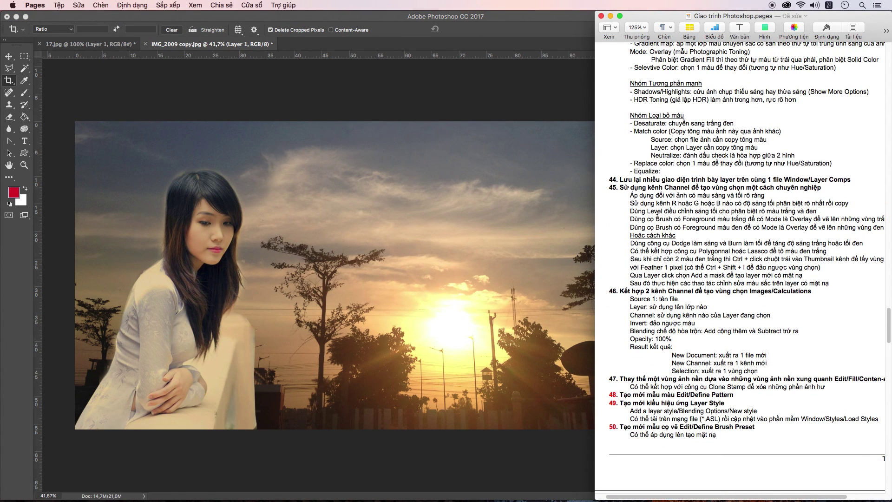
{"action": "left_click_drag", "start_coordinate": [608, 179], "coordinate": [617, 179]}
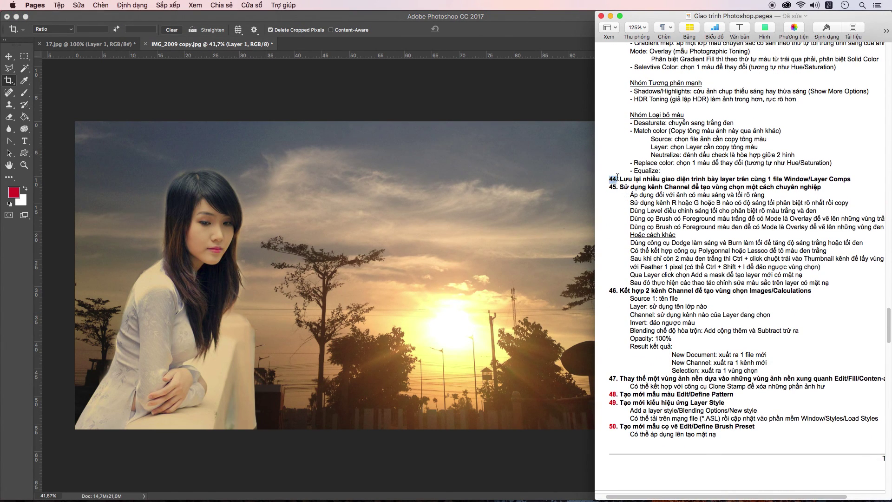